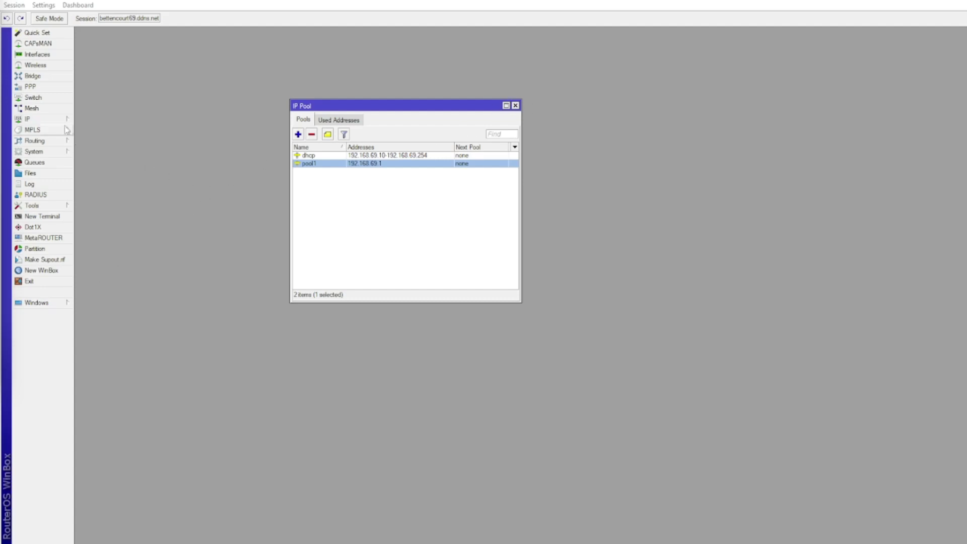
Create the IP address pool 'VPN' covering 192.168.70.0/24
{"action": "left_click", "coordinate": [30, 119]}
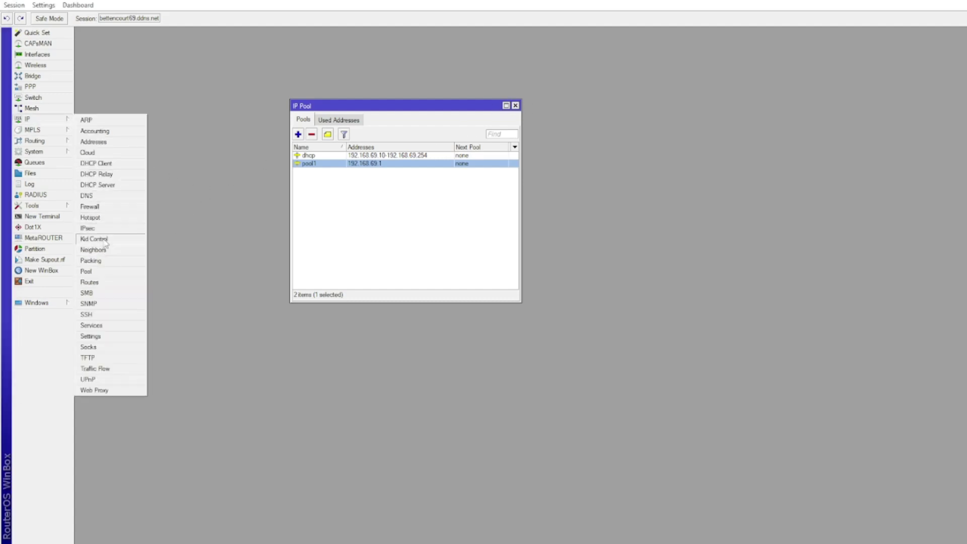
{"action": "left_click", "coordinate": [102, 268]}
{"action": "left_click", "coordinate": [298, 134]}
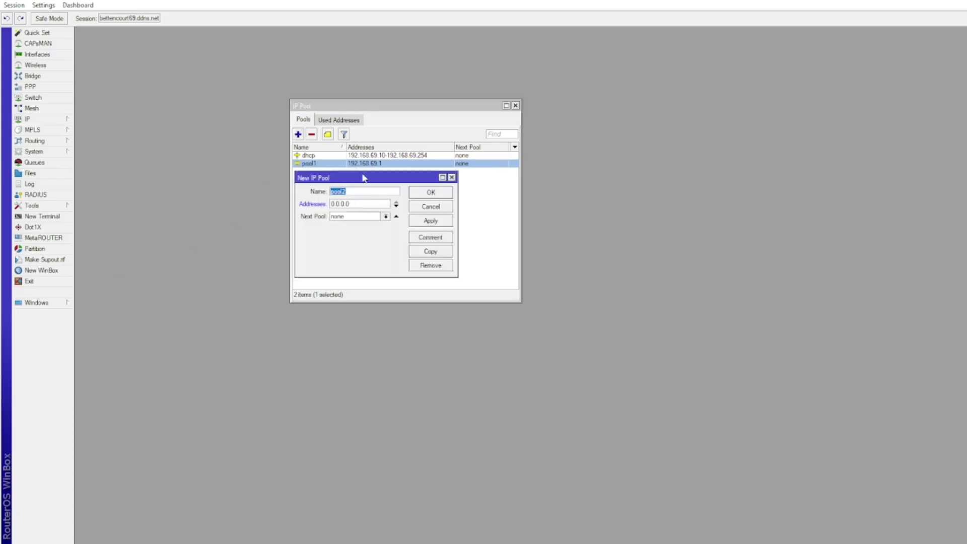
{"action": "type", "text": "VPN"}
{"action": "double_click", "coordinate": [359, 203]}
{"action": "type", "text": "192.168.70.0/24"}
{"action": "left_click", "coordinate": [433, 221]}
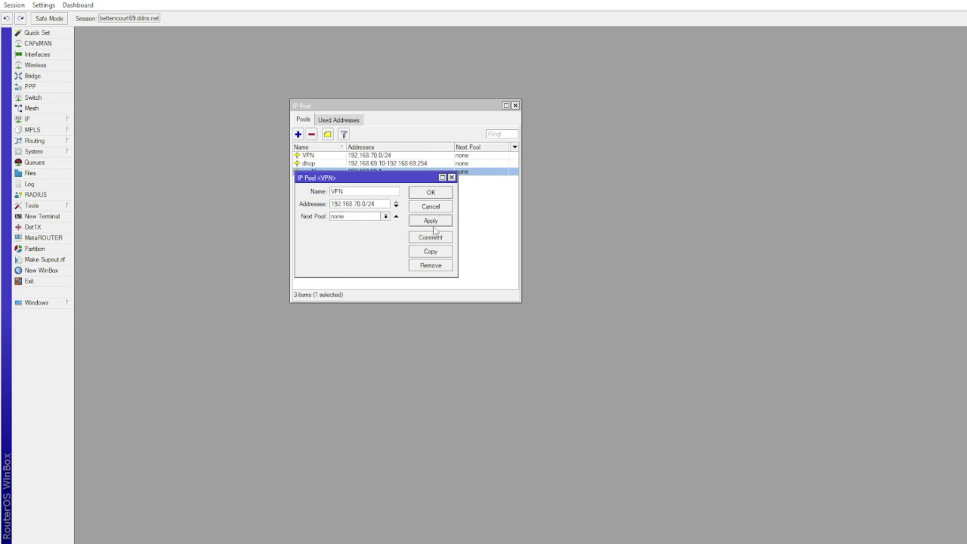
{"action": "left_click", "coordinate": [440, 196]}
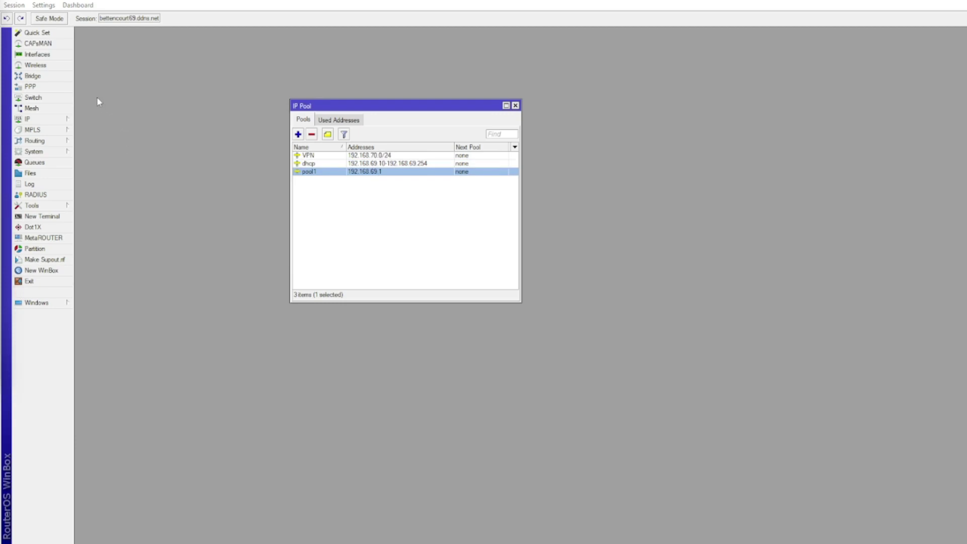
{"action": "left_click", "coordinate": [47, 86]}
Add a PPP L2TP Server Binding interface named 'VPN Server'
{"action": "left_click", "coordinate": [92, 56]}
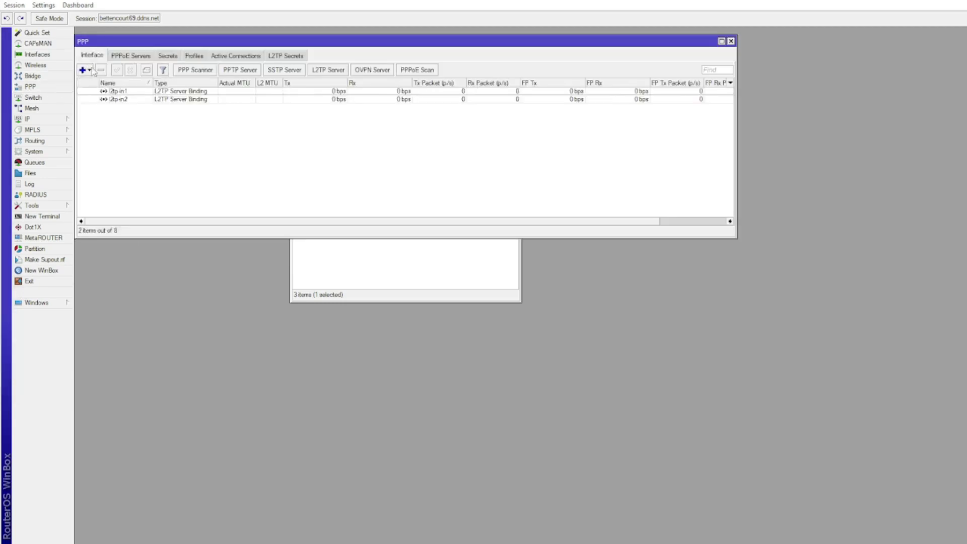
{"action": "left_click", "coordinate": [84, 71]}
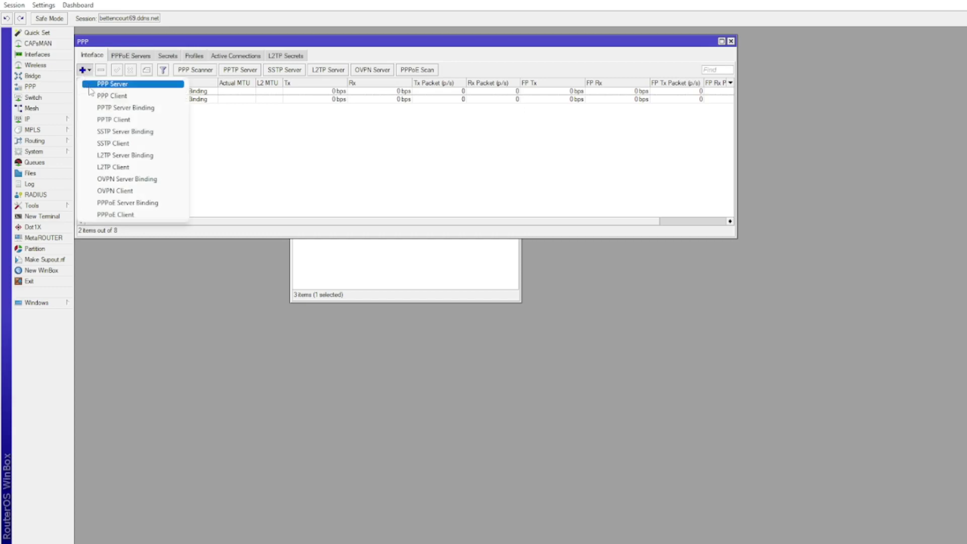
{"action": "left_click", "coordinate": [109, 155]}
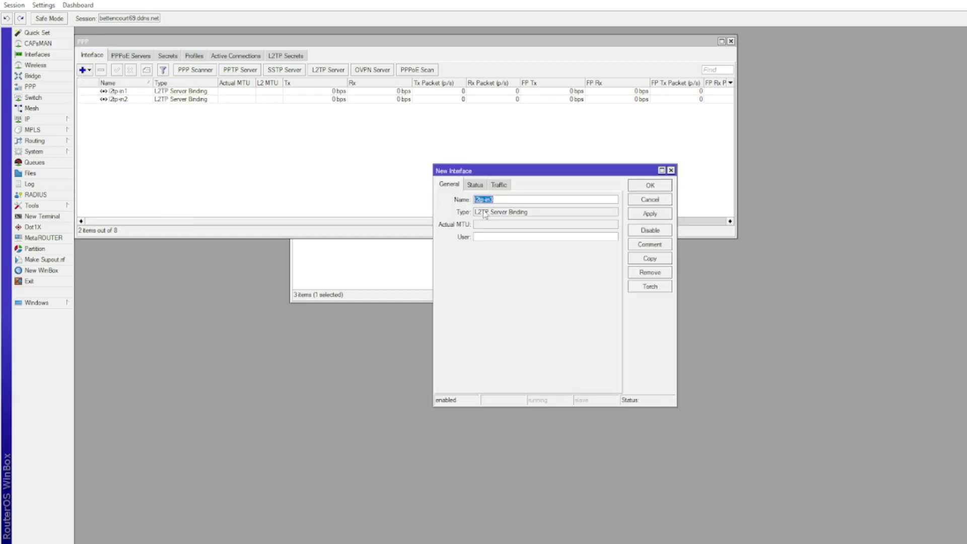
{"action": "left_click", "coordinate": [513, 201]}
{"action": "left_click_drag", "start_coordinate": [514, 201], "coordinate": [423, 202]}
{"action": "type", "text": "VP"}
{"action": "left_click", "coordinate": [653, 213]}
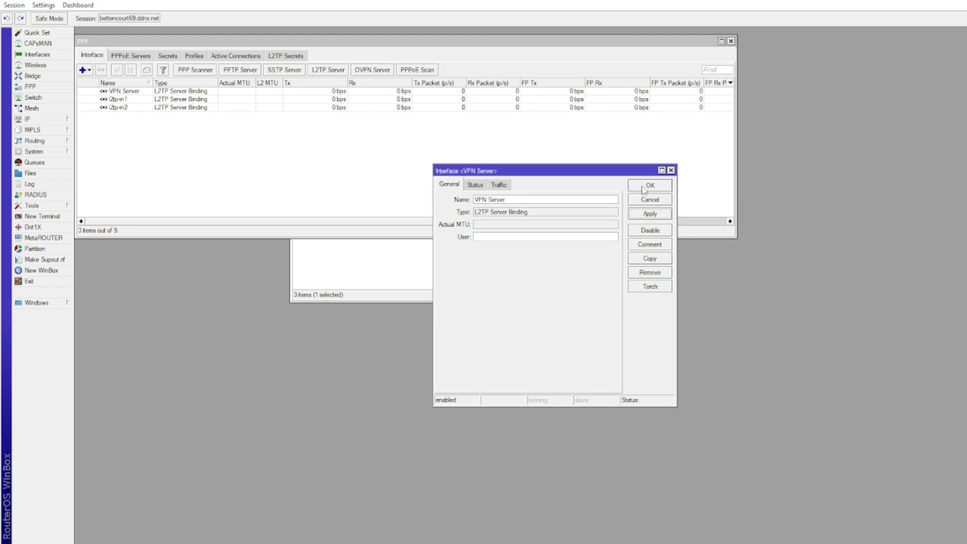
{"action": "left_click", "coordinate": [643, 188]}
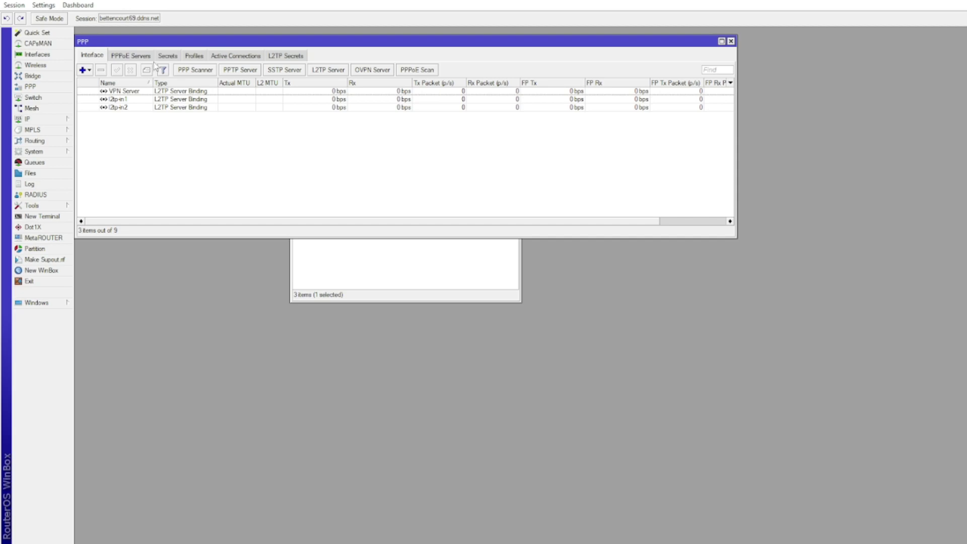
Create PPP profile 'profile1' with its local address drawn from the VPN pool
{"action": "left_click", "coordinate": [193, 56]}
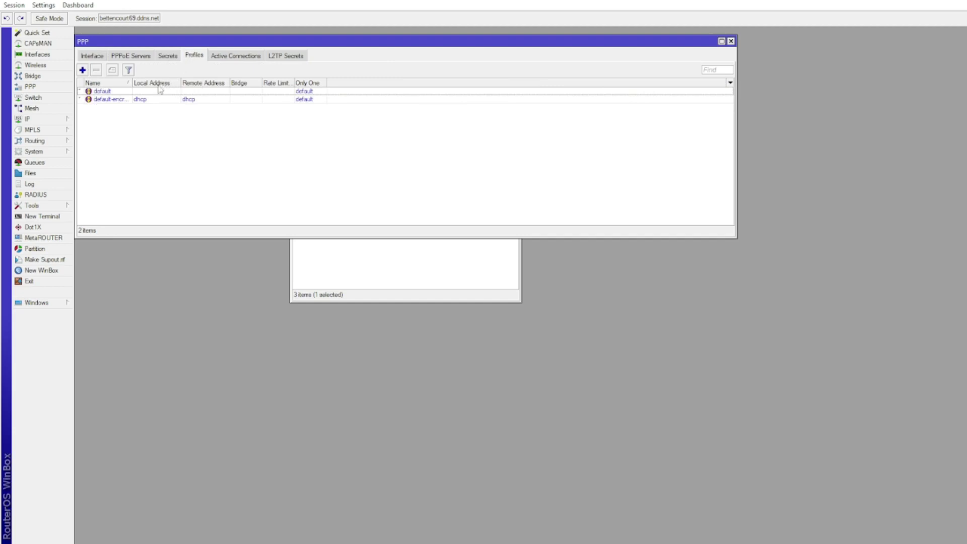
{"action": "left_click", "coordinate": [83, 70]}
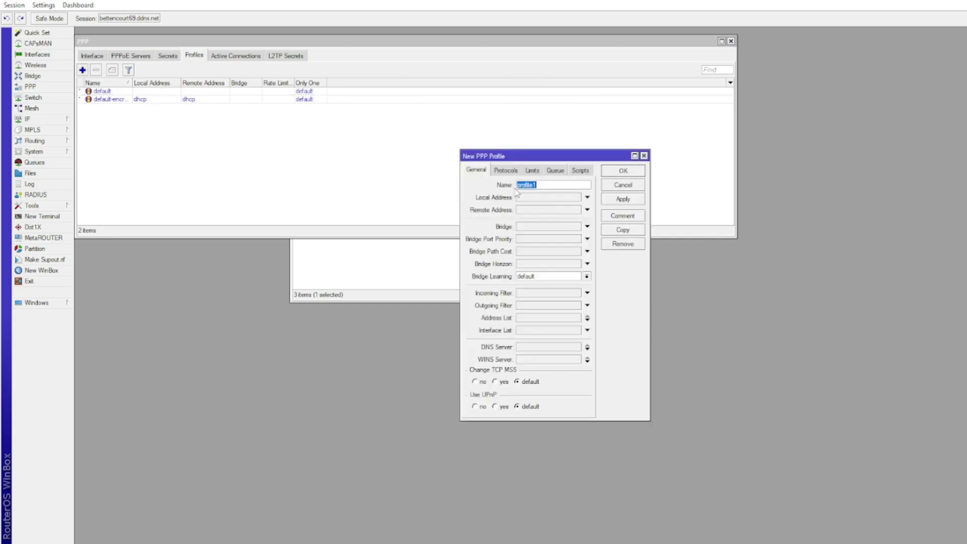
{"action": "left_click", "coordinate": [506, 172]}
{"action": "left_click", "coordinate": [533, 172]}
{"action": "left_click", "coordinate": [555, 173]}
{"action": "left_click", "coordinate": [580, 171]}
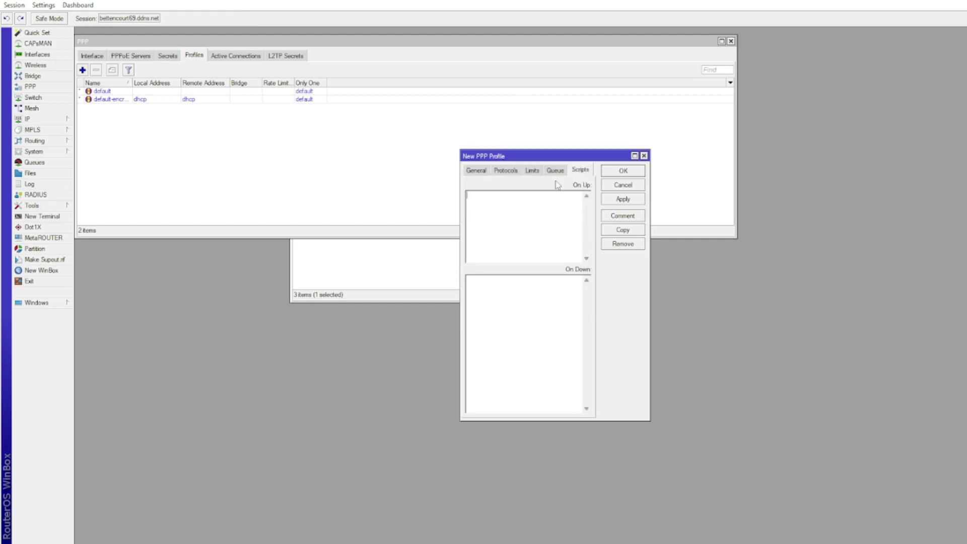
{"action": "left_click", "coordinate": [477, 171]}
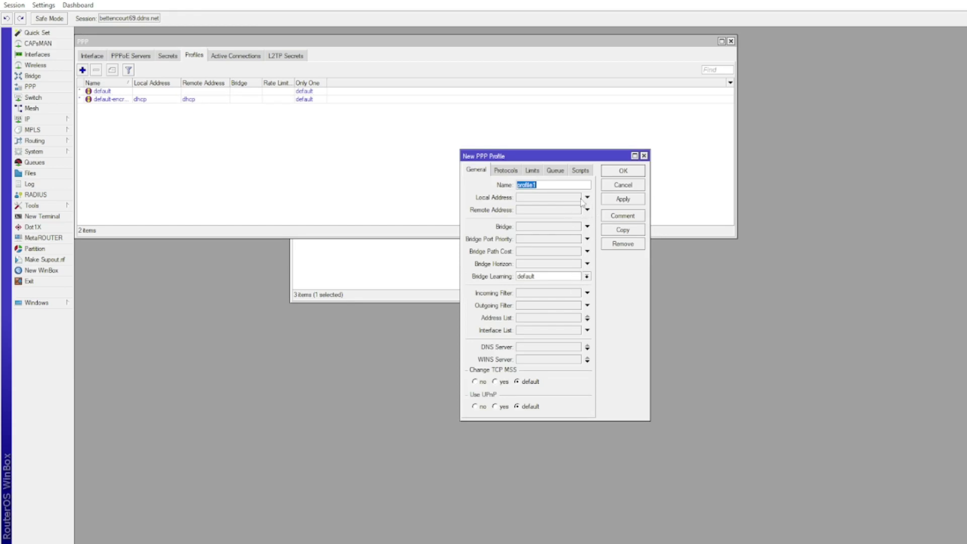
{"action": "left_click", "coordinate": [587, 197]}
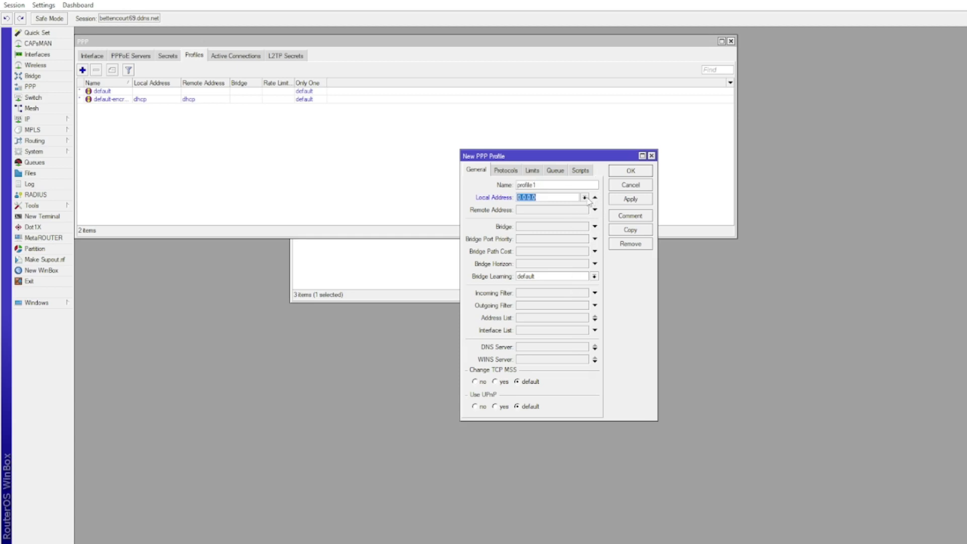
{"action": "left_click", "coordinate": [585, 198]}
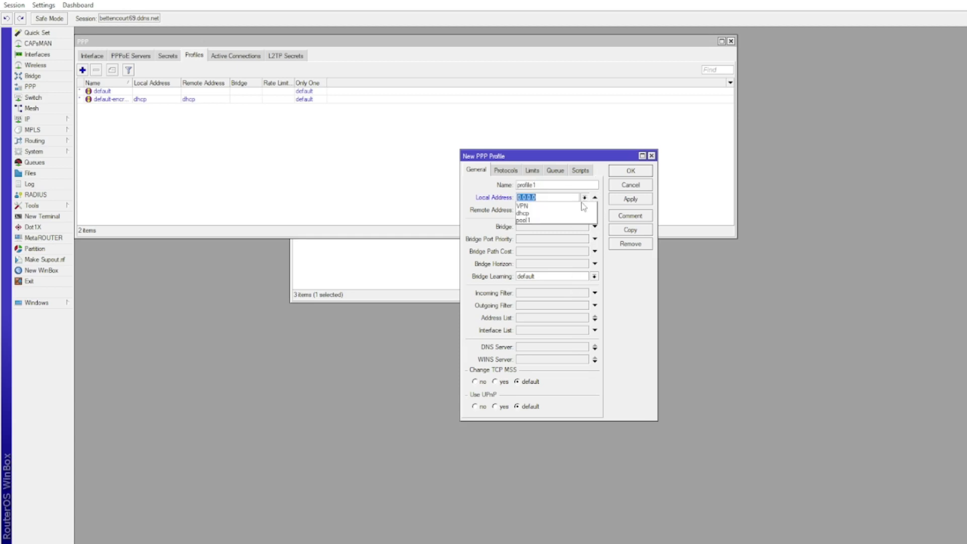
{"action": "left_click", "coordinate": [577, 206]}
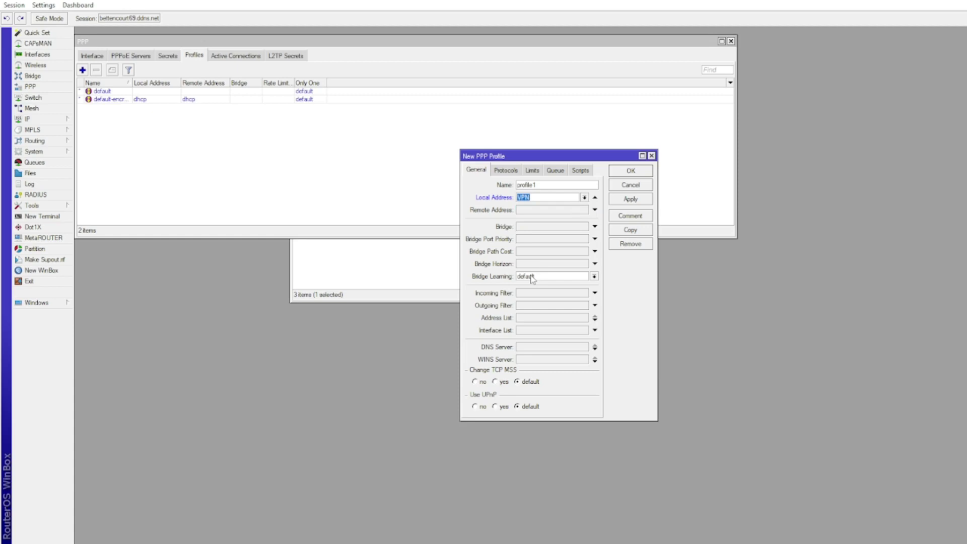
{"action": "left_click", "coordinate": [638, 202]}
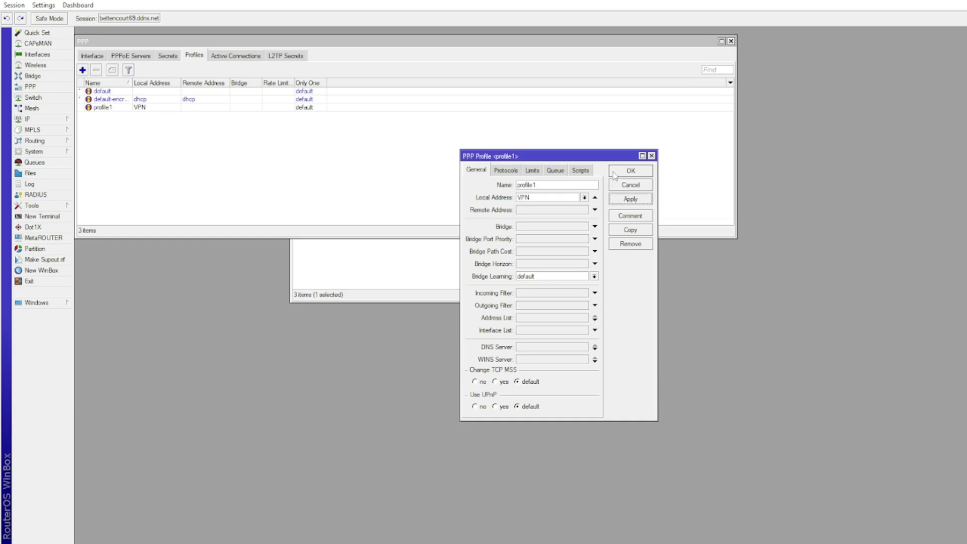
{"action": "left_click", "coordinate": [615, 174]}
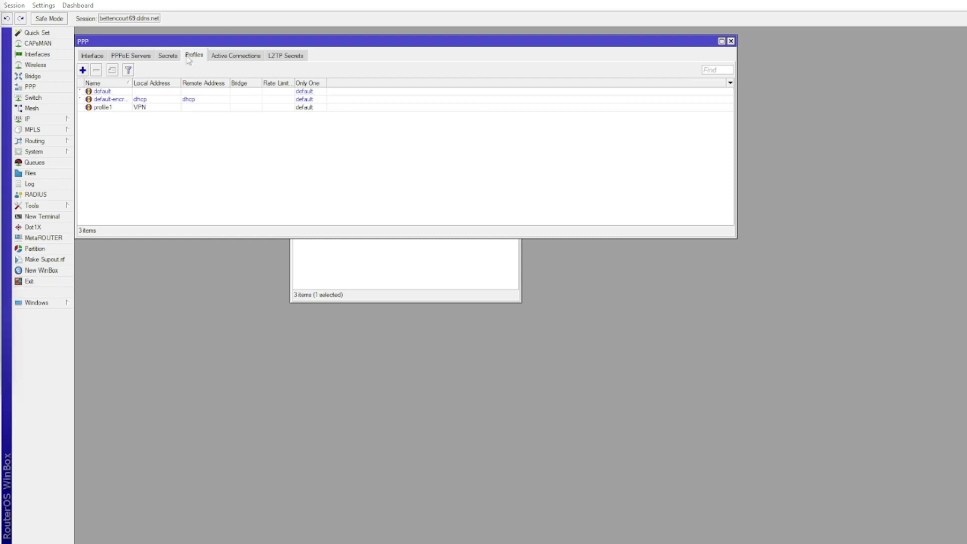
Add PPP secret 'user1' for service l2tp using profile1, with Local Address left empty
{"action": "left_click", "coordinate": [170, 56]}
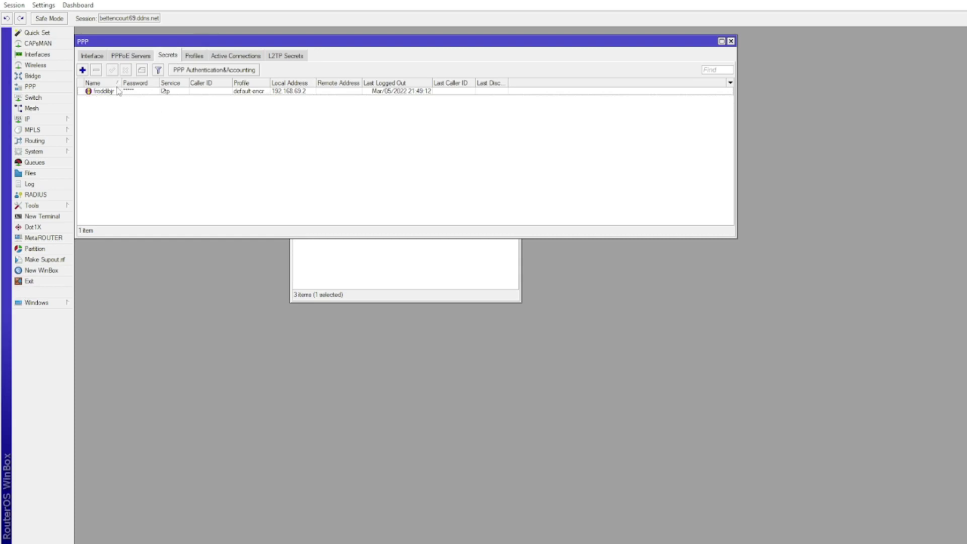
{"action": "left_click", "coordinate": [83, 70]}
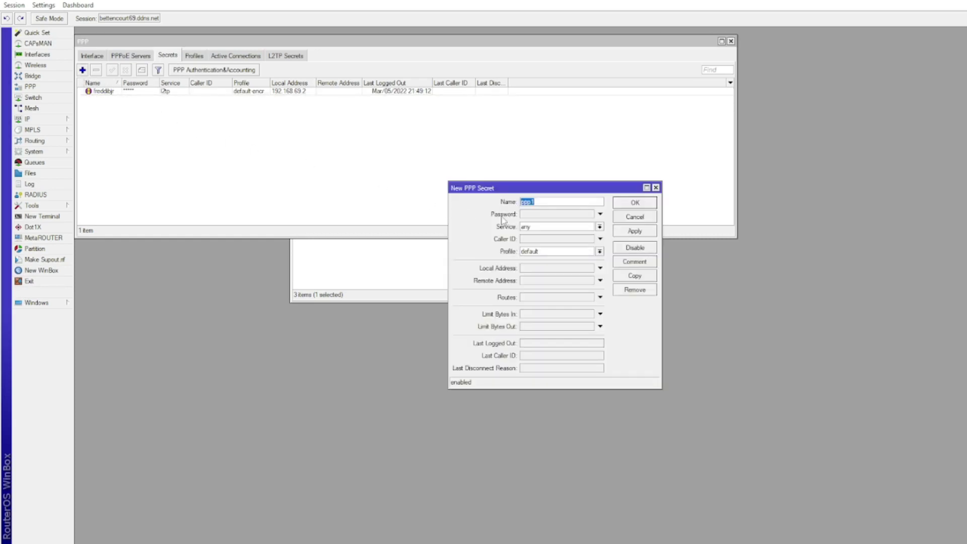
{"action": "type", "text": "user1"}
{"action": "left_click", "coordinate": [564, 229]}
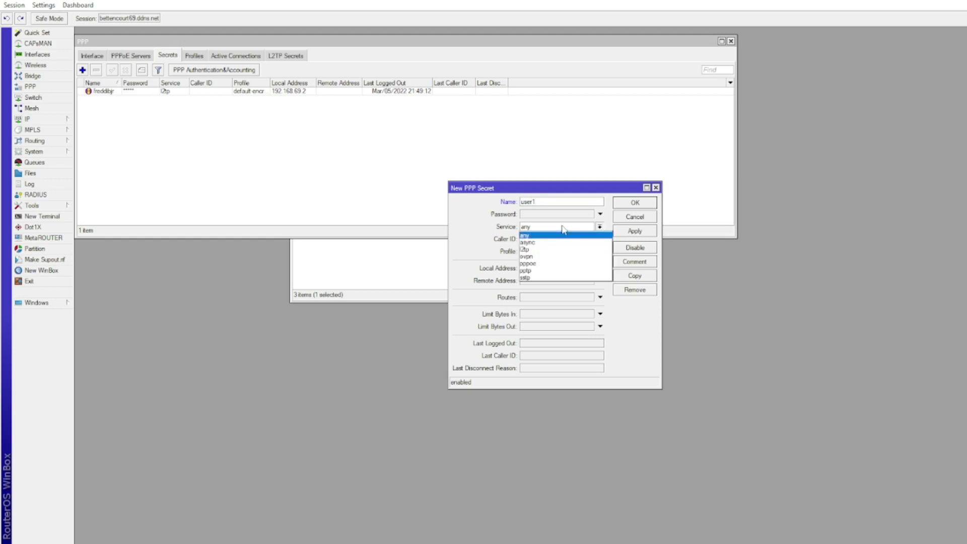
{"action": "left_click", "coordinate": [563, 249]}
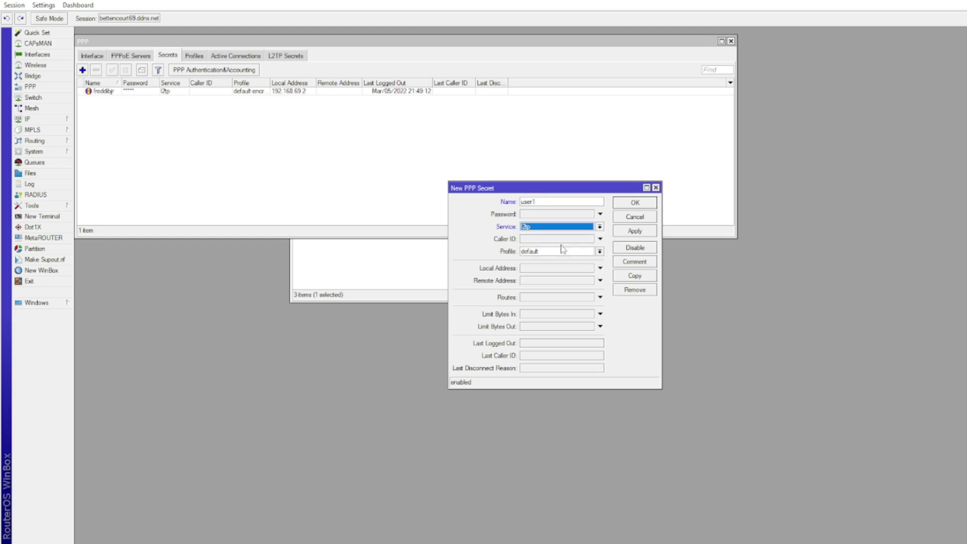
{"action": "left_click", "coordinate": [599, 252]}
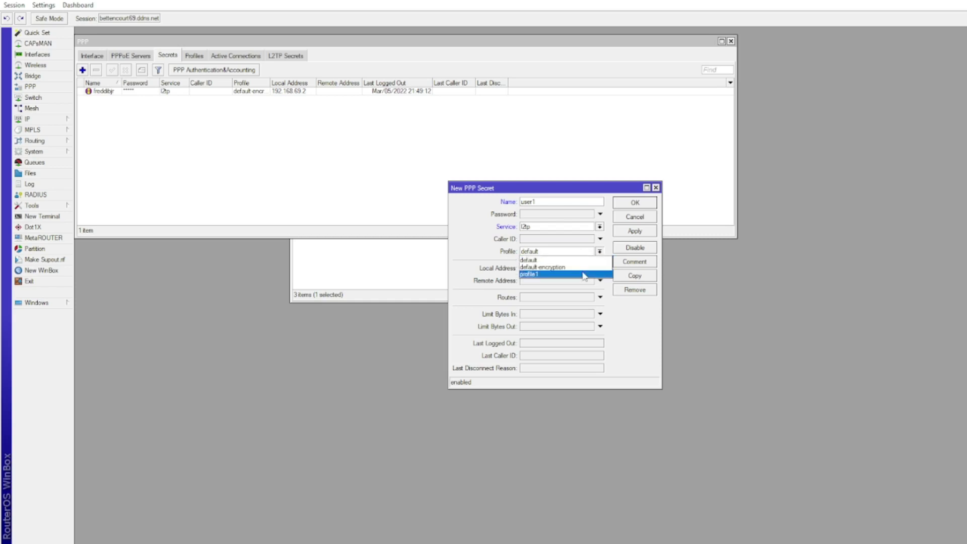
{"action": "left_click", "coordinate": [584, 274]}
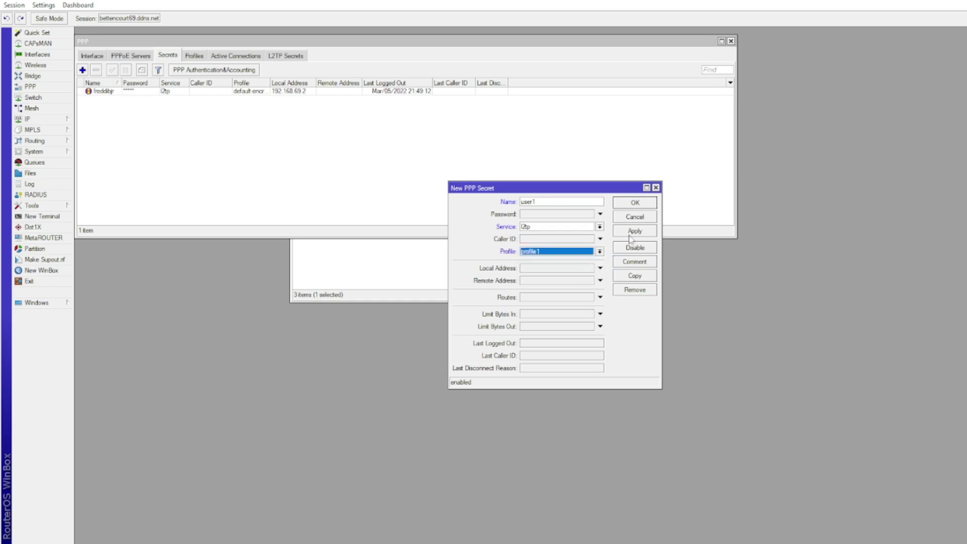
{"action": "left_click", "coordinate": [601, 270]}
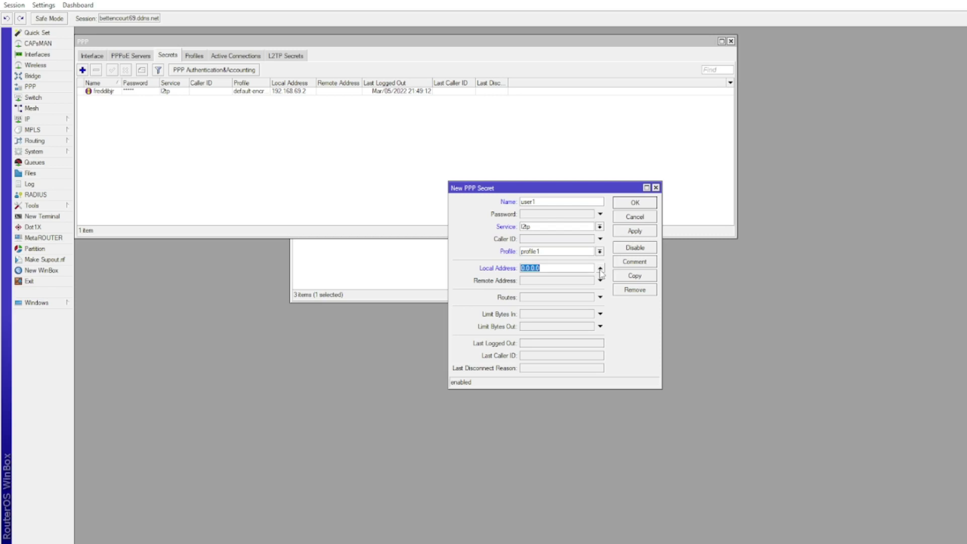
{"action": "left_click", "coordinate": [600, 271]}
{"action": "left_click", "coordinate": [601, 271]}
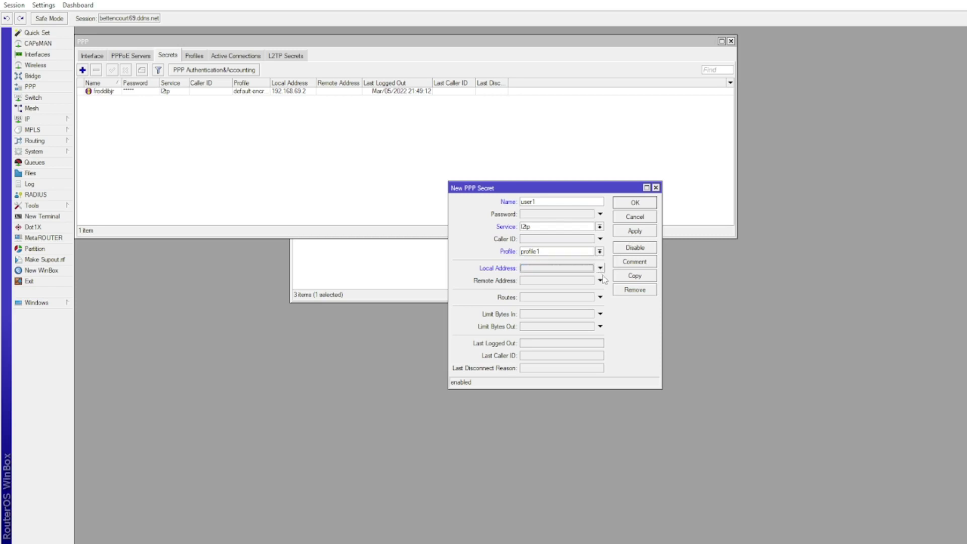
{"action": "left_click", "coordinate": [628, 232]}
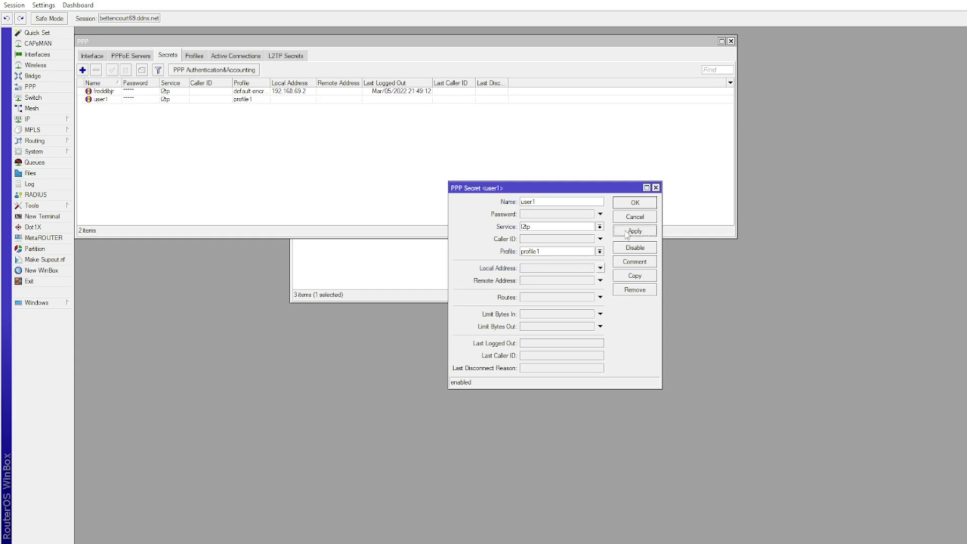
{"action": "left_click", "coordinate": [629, 203]}
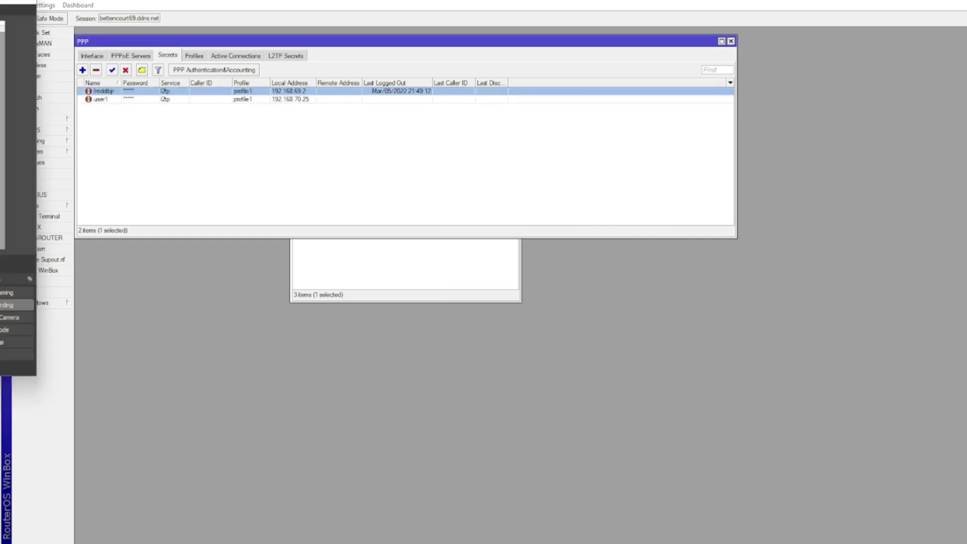
Set the L2TP server's Default Profile to profile1 and Use IPsec to yes
{"action": "left_click", "coordinate": [95, 57]}
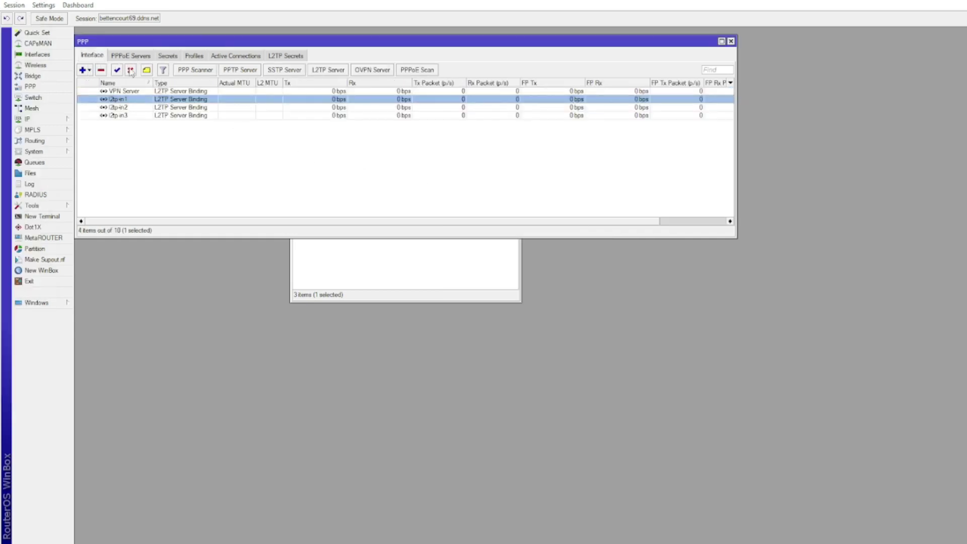
{"action": "left_click", "coordinate": [317, 73]}
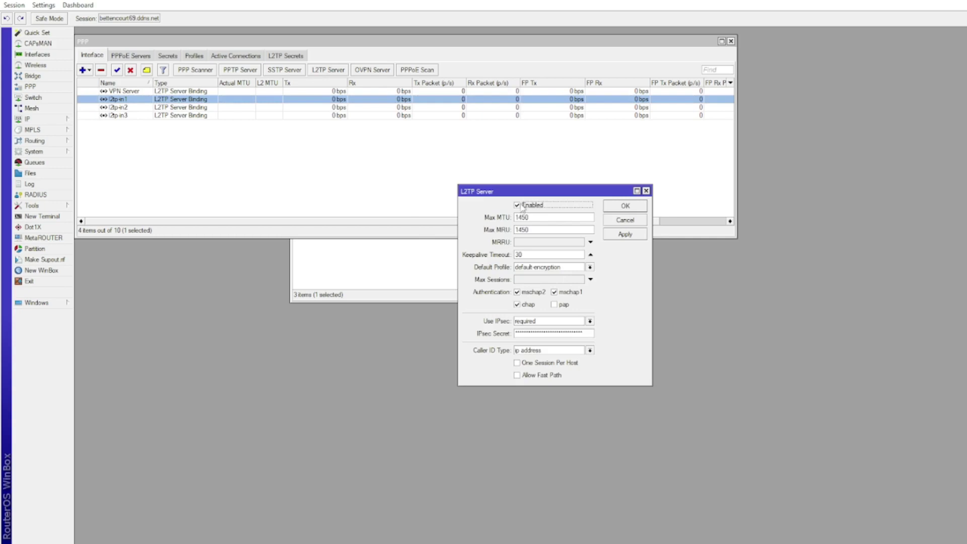
{"action": "left_click", "coordinate": [590, 267]}
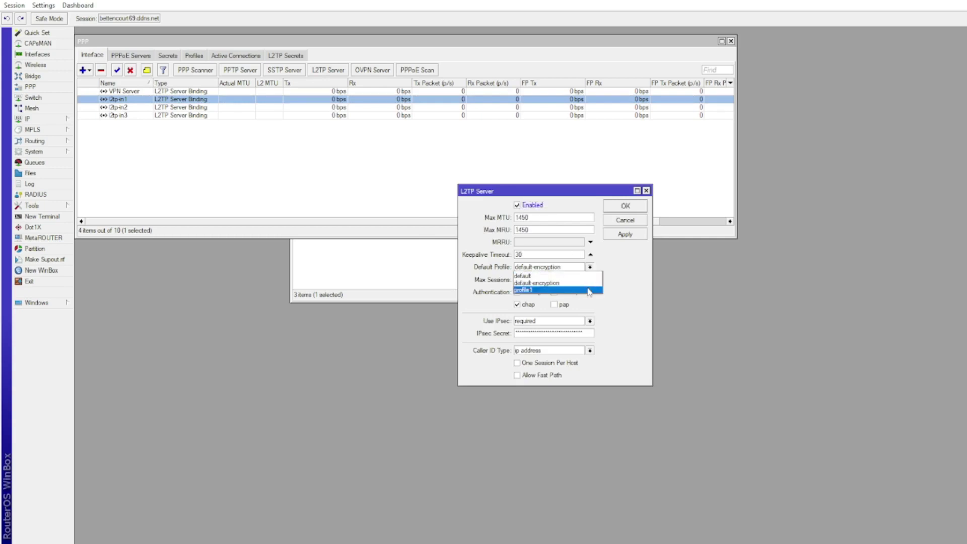
{"action": "left_click", "coordinate": [587, 290]}
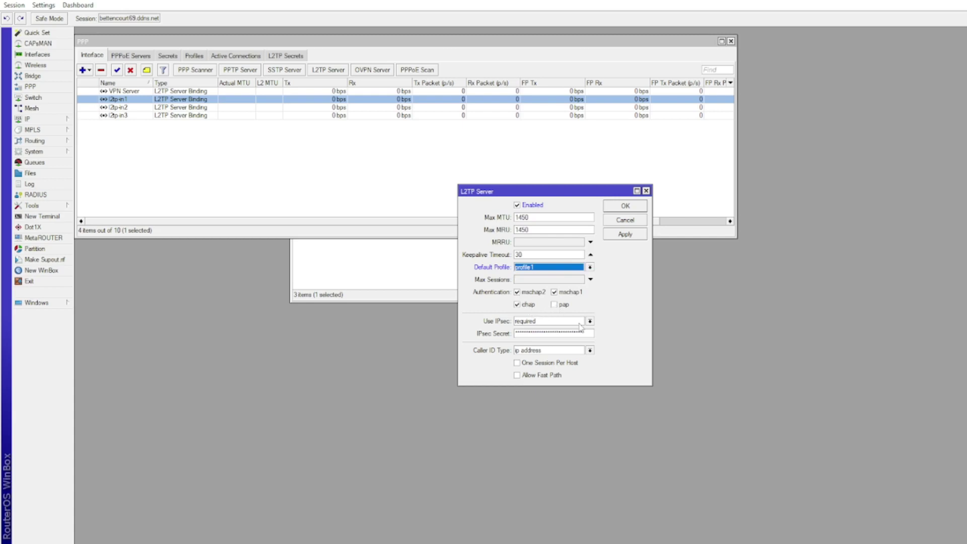
{"action": "left_click", "coordinate": [590, 321]}
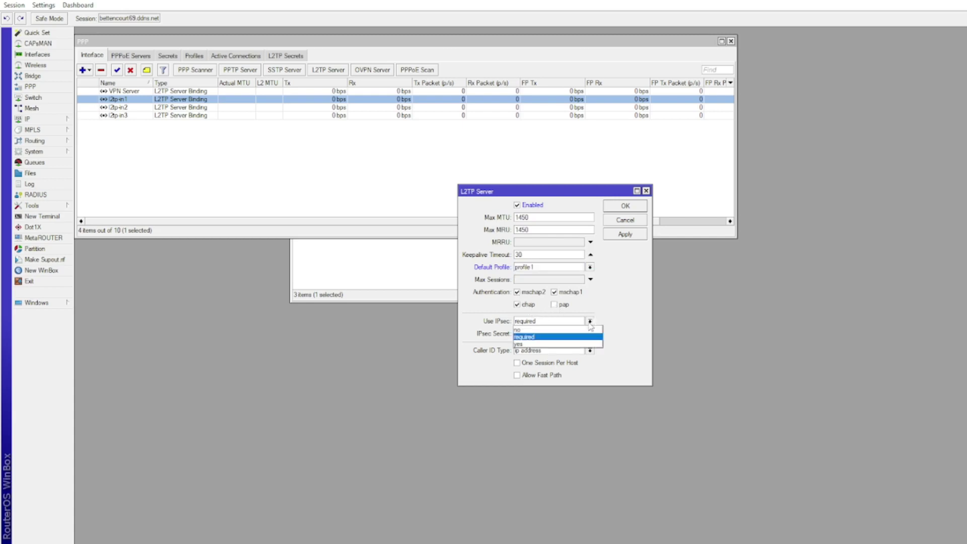
{"action": "left_click", "coordinate": [583, 343]}
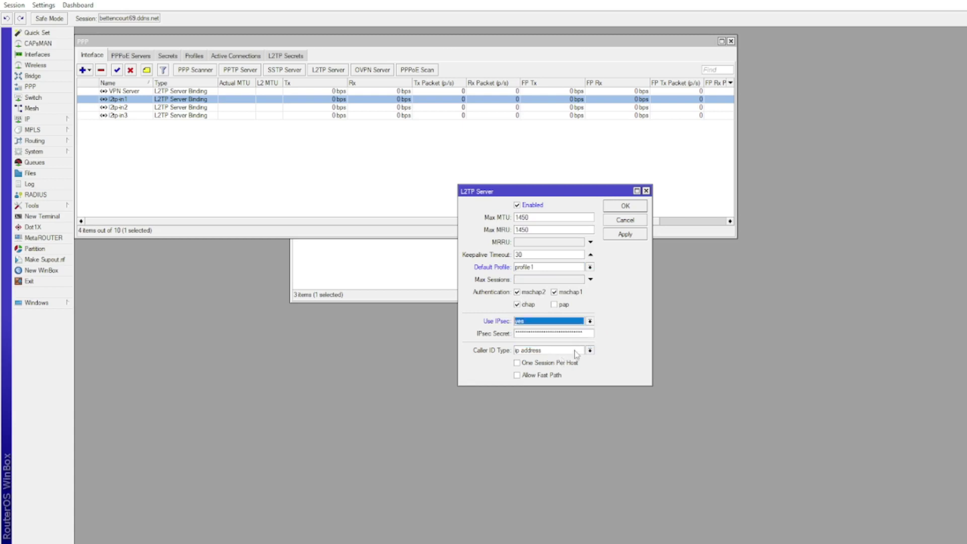
{"action": "left_click", "coordinate": [619, 235]}
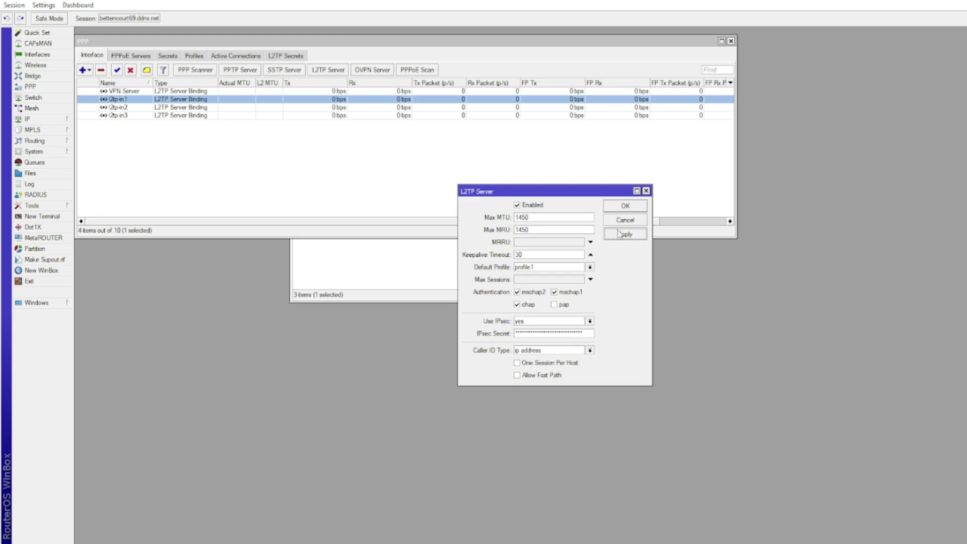
{"action": "left_click", "coordinate": [620, 208]}
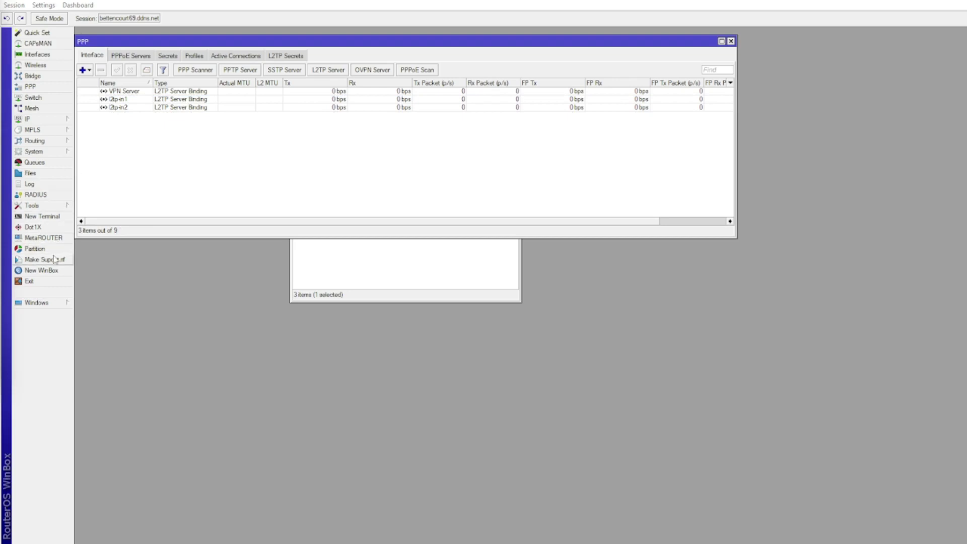
From a terminal, add an input filter rule accepting UDP 500, 1701, 4500 on ether1
{"action": "left_click", "coordinate": [43, 216]}
{"action": "right_click", "coordinate": [327, 302]}
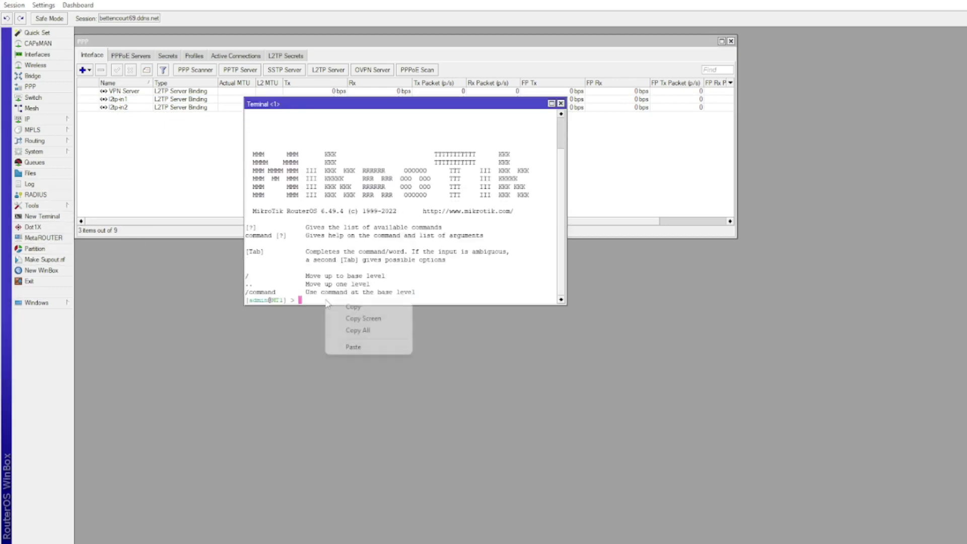
{"action": "left_click", "coordinate": [353, 347]}
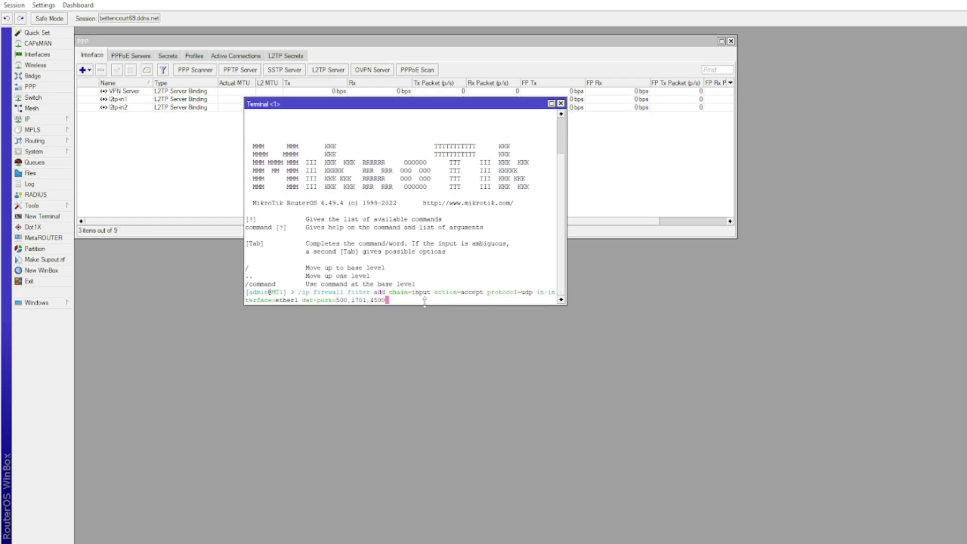
{"action": "key", "text": "Return"}
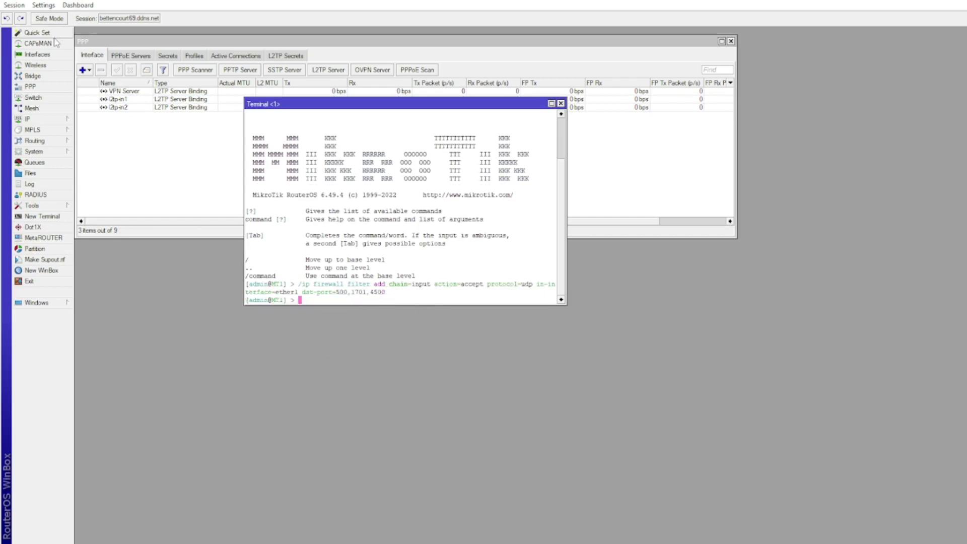
{"action": "left_click", "coordinate": [52, 56]}
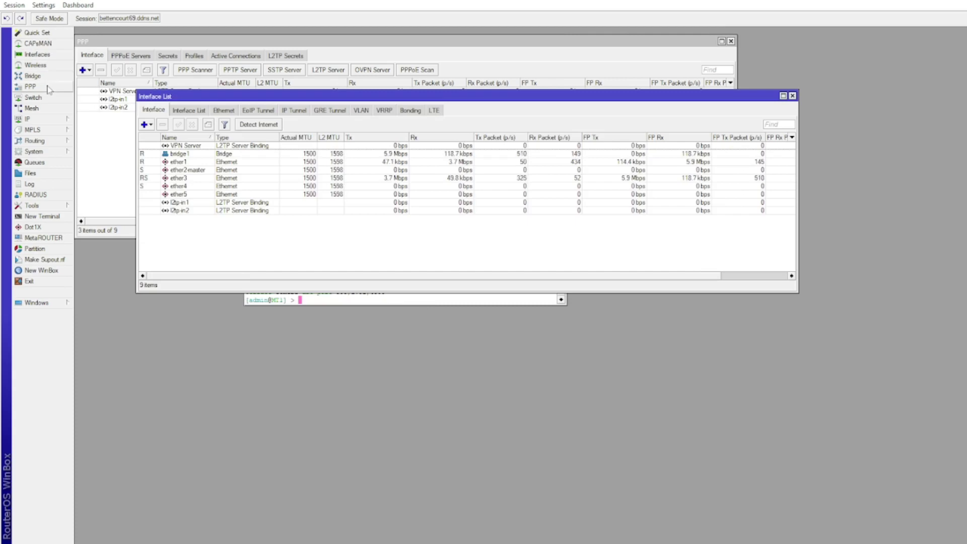
{"action": "left_click", "coordinate": [49, 118]}
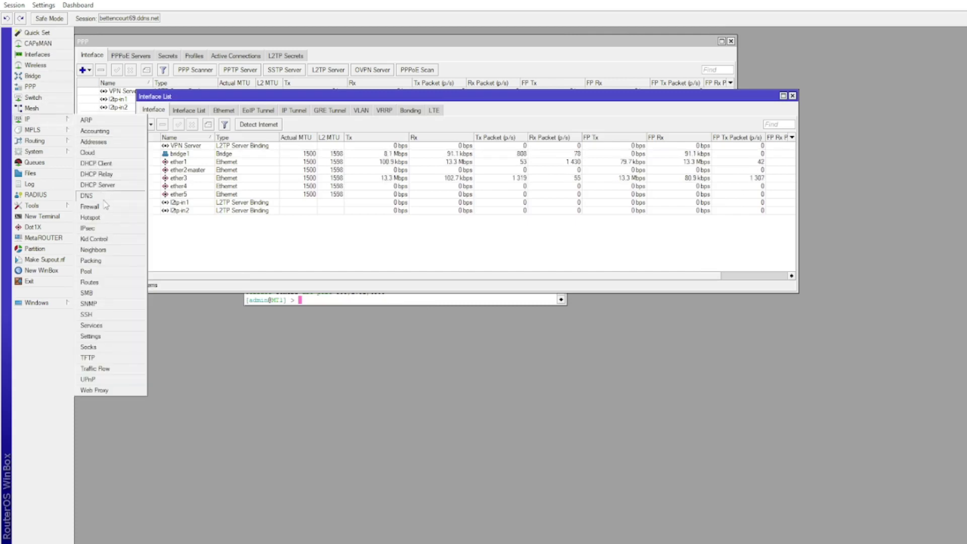
{"action": "left_click", "coordinate": [144, 204]}
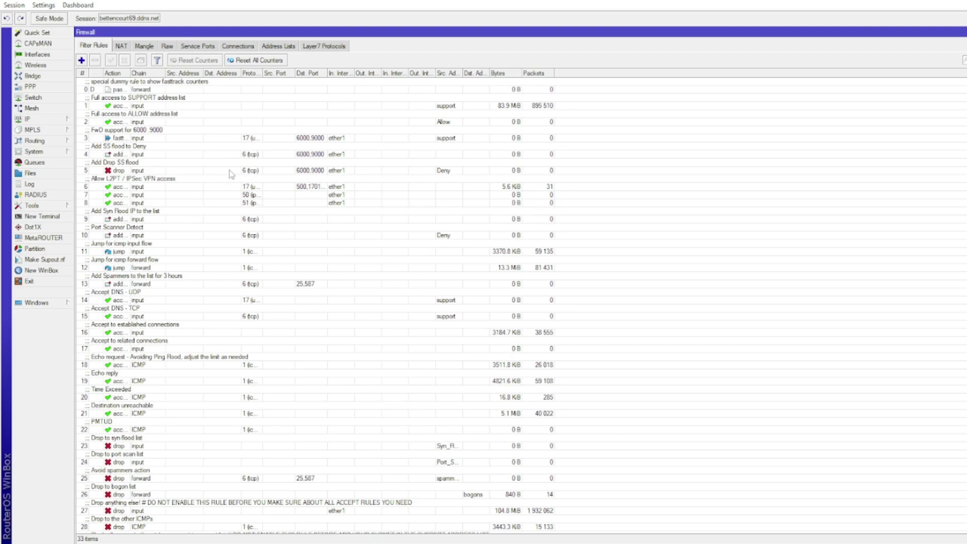
{"action": "left_click", "coordinate": [316, 189]}
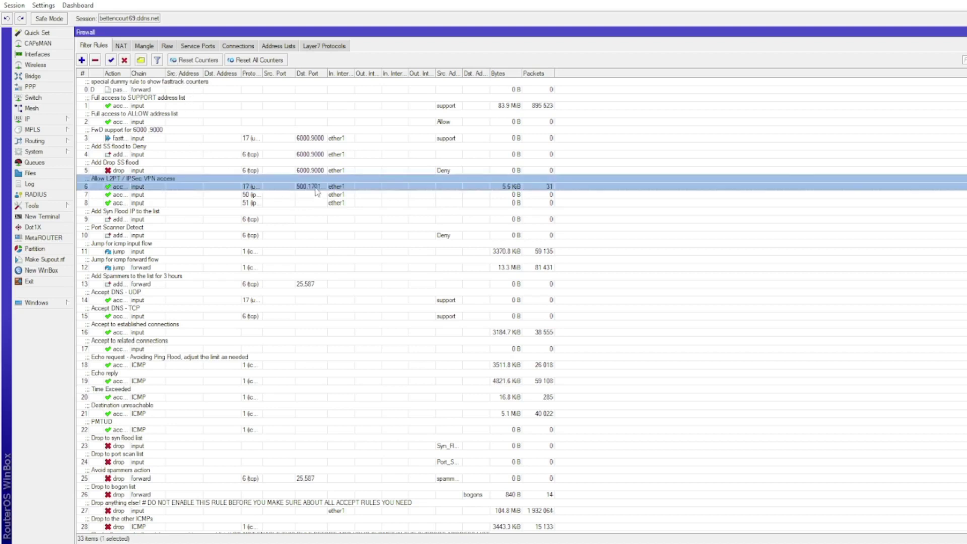
{"action": "double_click", "coordinate": [316, 189]}
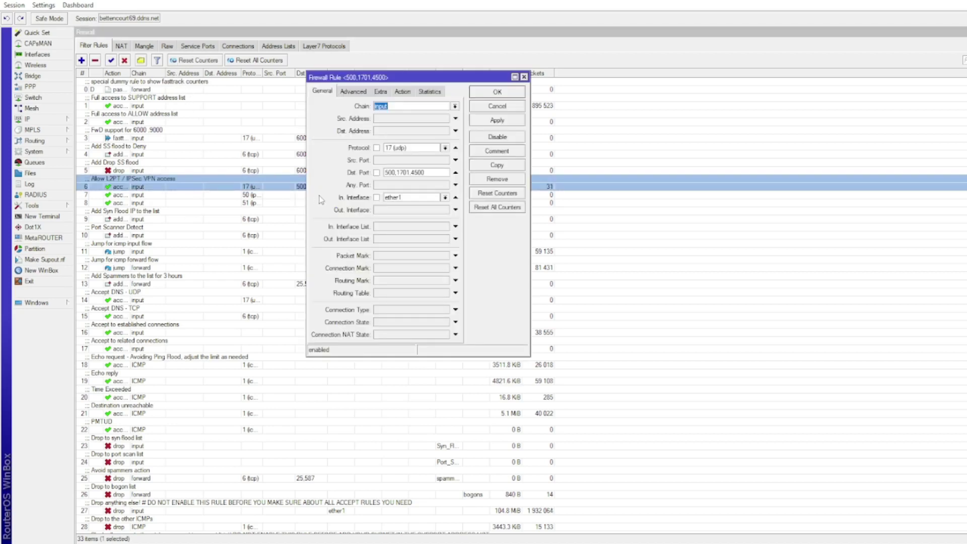
{"action": "left_click", "coordinate": [491, 93]}
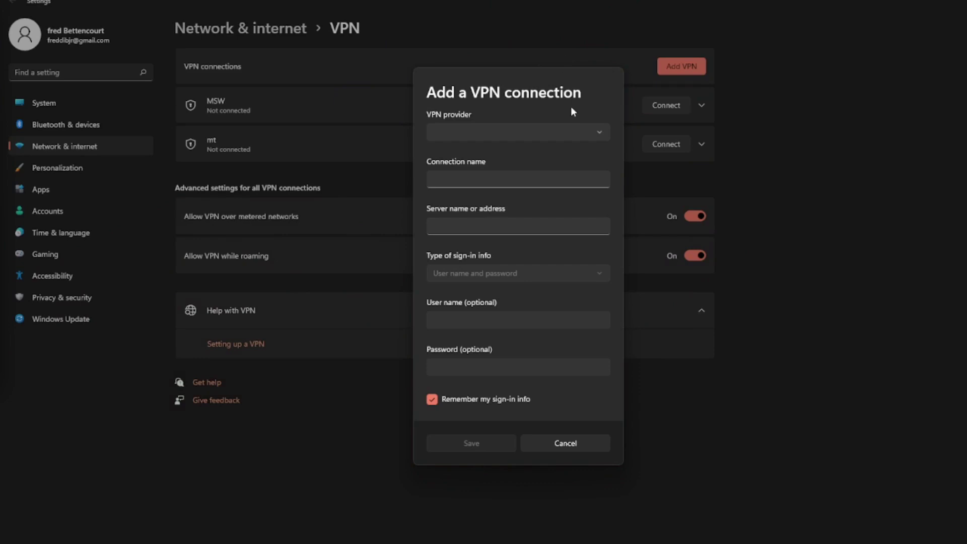
Set up a Windows (built-in) VPN connection named 'VPN' to server 192.168.69.1
{"action": "left_click", "coordinate": [578, 133]}
{"action": "left_click", "coordinate": [542, 135]}
{"action": "left_click", "coordinate": [508, 173]}
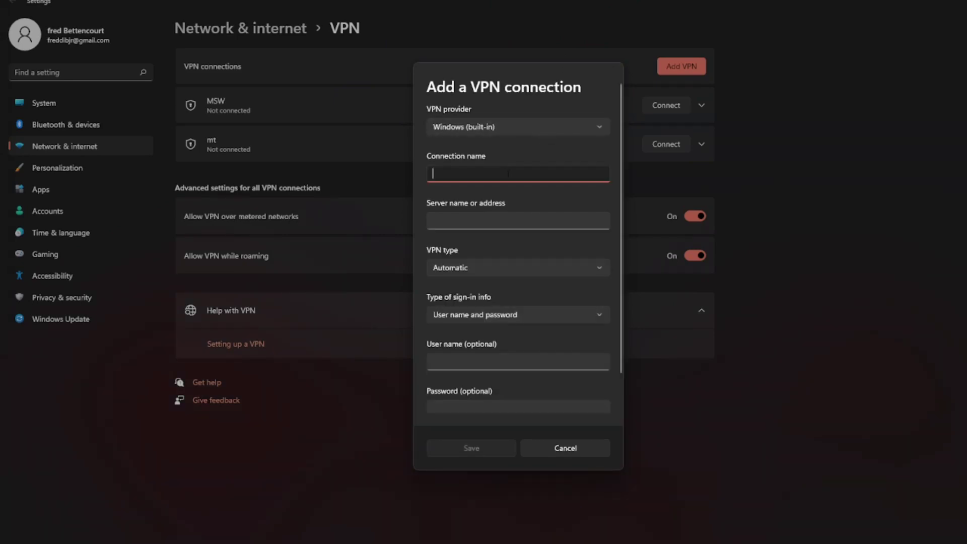
{"action": "type", "text": "VPN"}
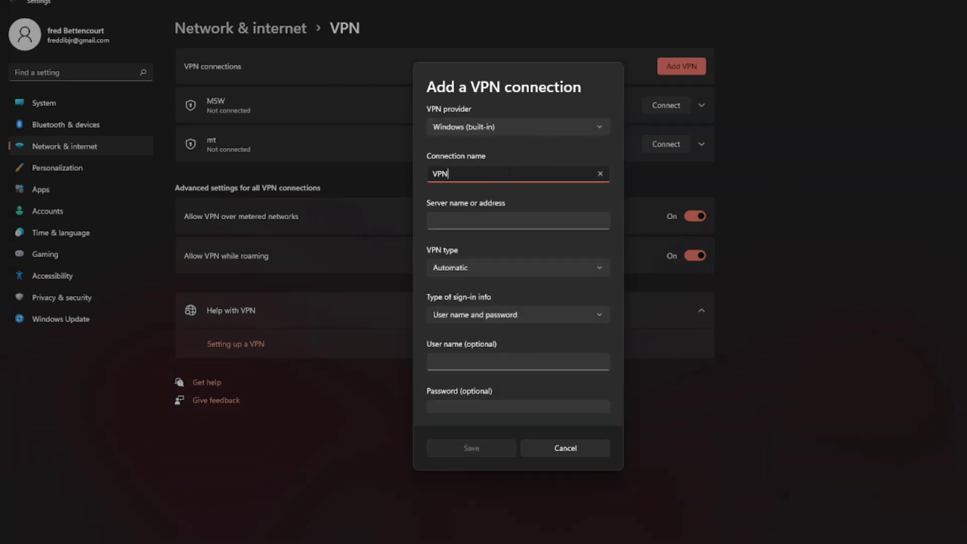
{"action": "left_click", "coordinate": [467, 221]}
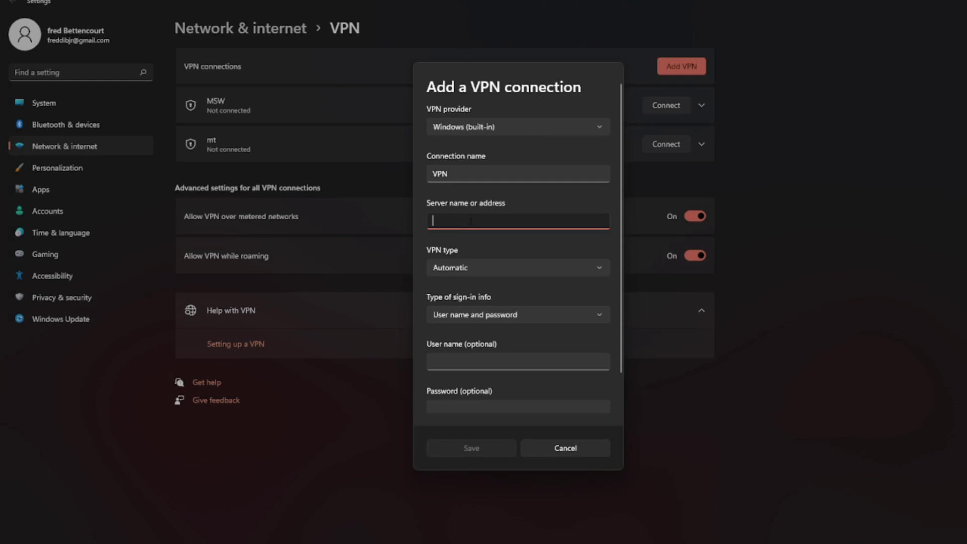
{"action": "type", "text": "192.16"}
{"action": "type", "text": "8"}
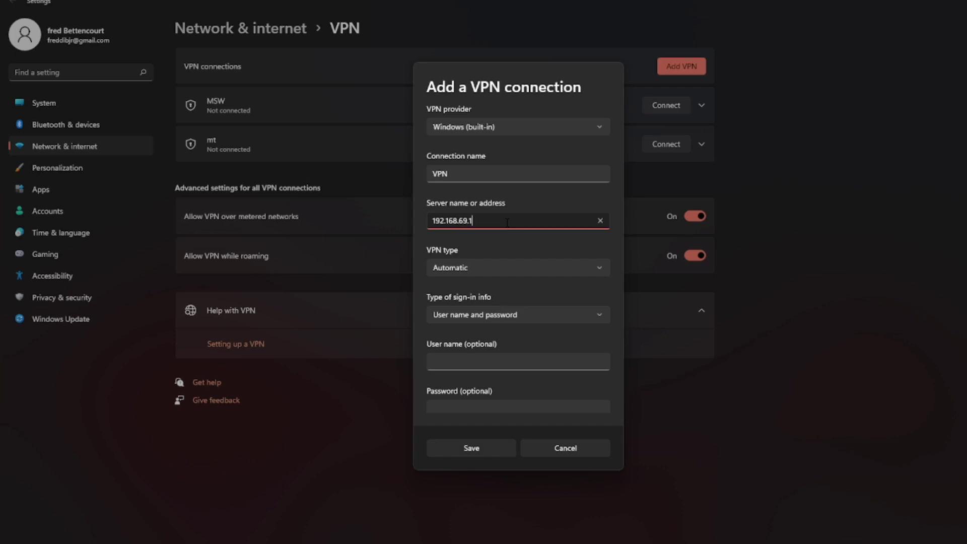
{"action": "type", "text": ".69.1"}
Choose L2TP/IPsec with pre-shared key, enter the key, user name and password, and save
{"action": "left_click", "coordinate": [488, 265]}
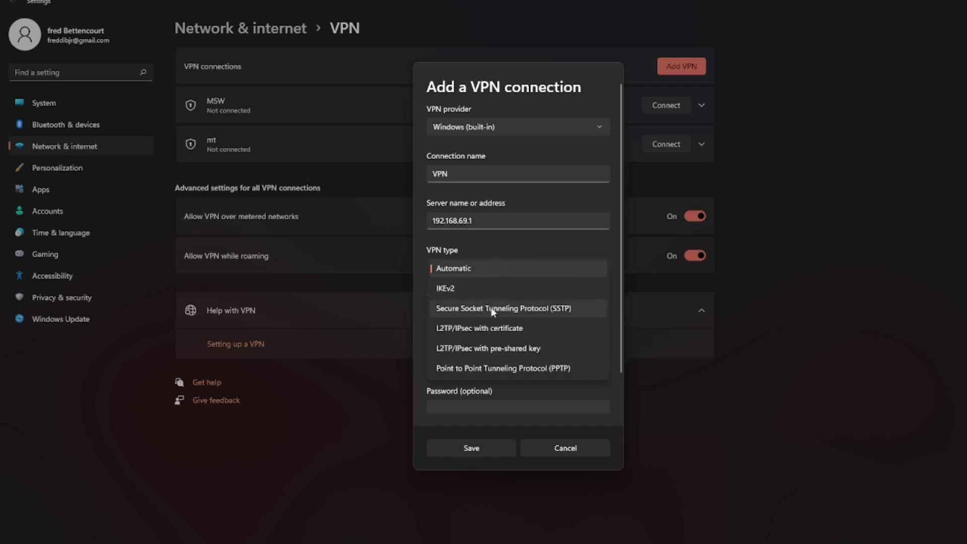
{"action": "left_click", "coordinate": [500, 347]}
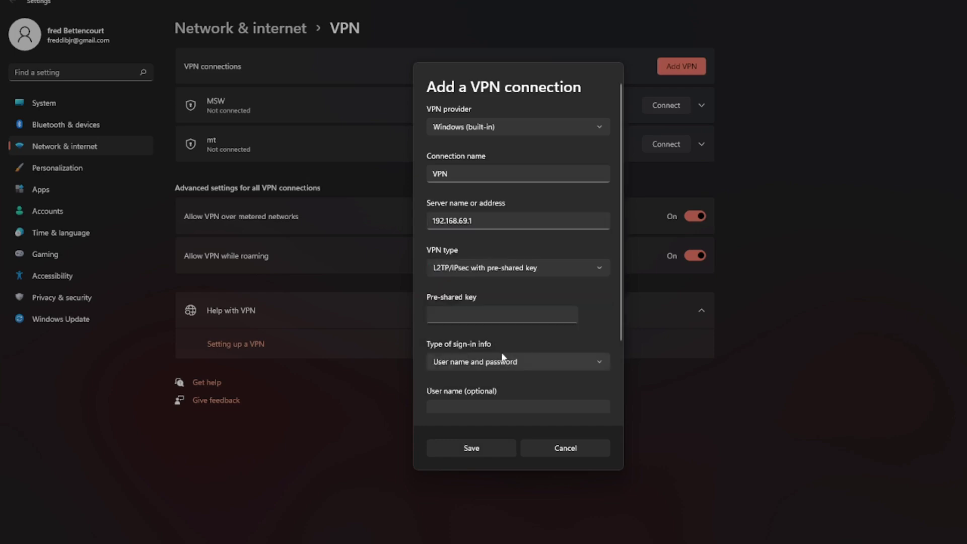
{"action": "left_click", "coordinate": [472, 316]}
{"action": "type", "text": "123"}
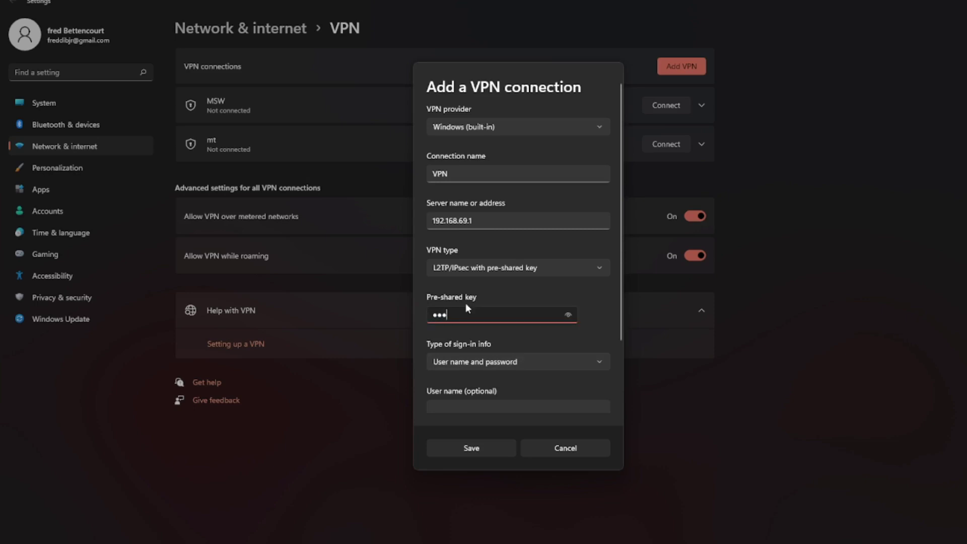
{"action": "scroll", "coordinate": [466, 342], "scroll_direction": "down", "scroll_amount": 3}
{"action": "left_click", "coordinate": [466, 338]}
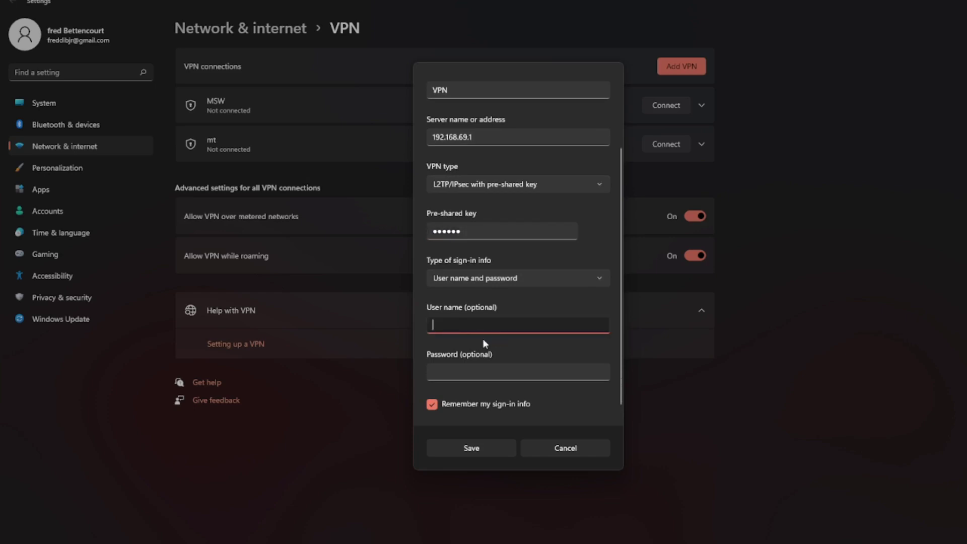
{"action": "left_click", "coordinate": [463, 371]}
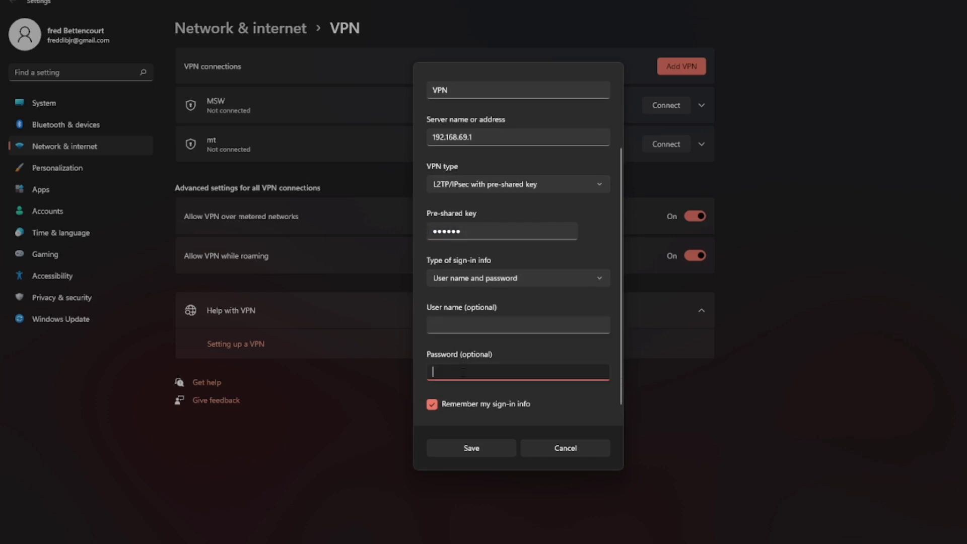
{"action": "left_click", "coordinate": [455, 325]}
{"action": "type", "text": "user"}
{"action": "key", "text": "Tab"}
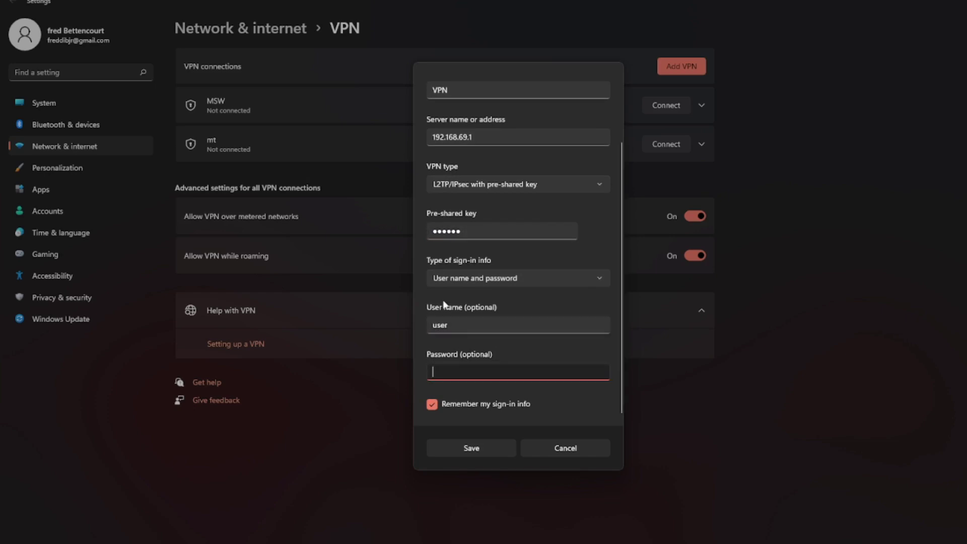
{"action": "type", "text": "pass"}
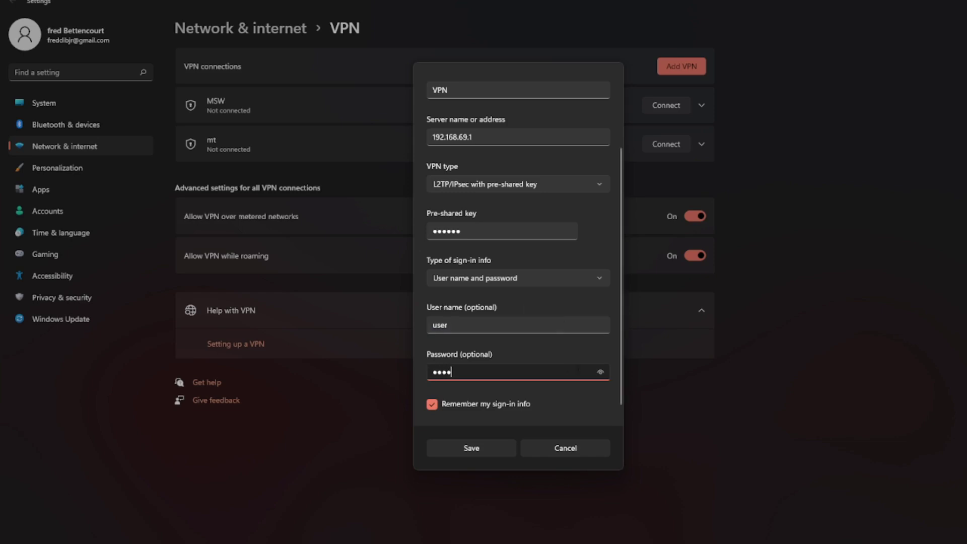
{"action": "left_click", "coordinate": [495, 454]}
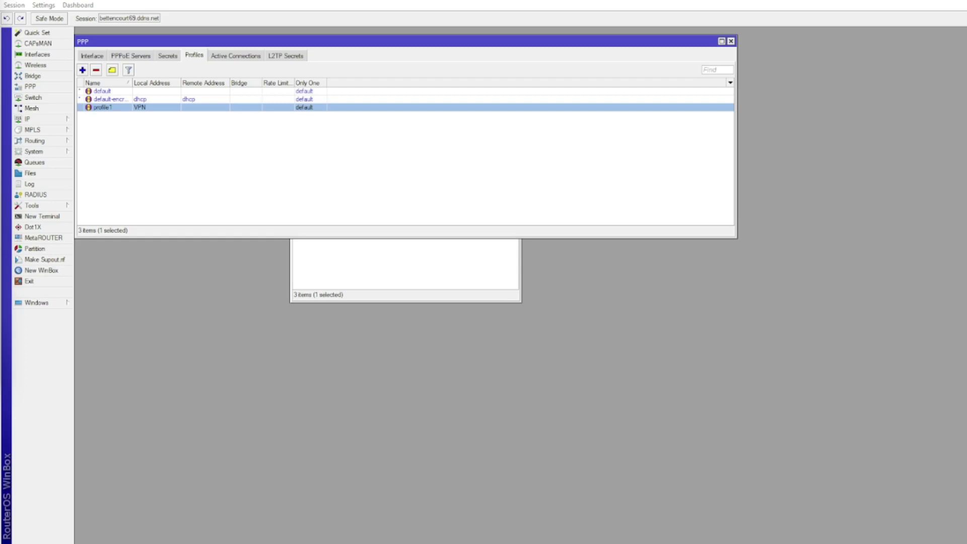
Clear profile1's Local Address so it is left empty
{"action": "left_click", "coordinate": [154, 108]}
{"action": "double_click", "coordinate": [154, 108]}
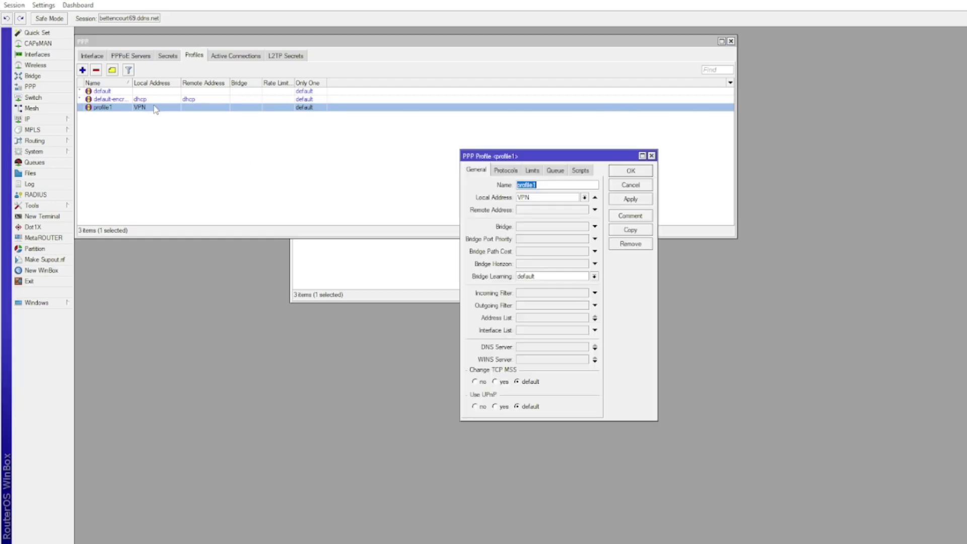
{"action": "left_click", "coordinate": [584, 198]}
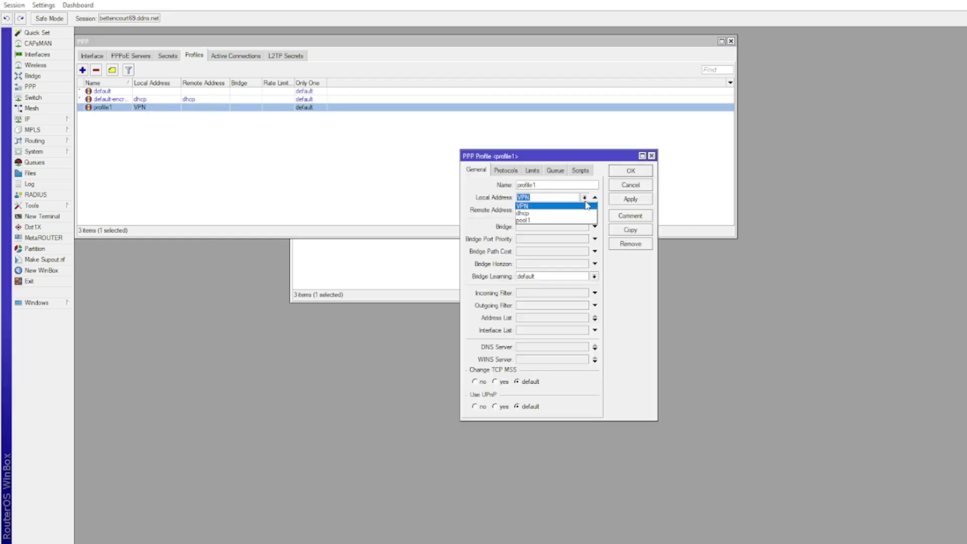
{"action": "left_click", "coordinate": [594, 198]}
{"action": "left_click", "coordinate": [595, 198]}
{"action": "left_click", "coordinate": [625, 199]}
{"action": "left_click", "coordinate": [630, 171]}
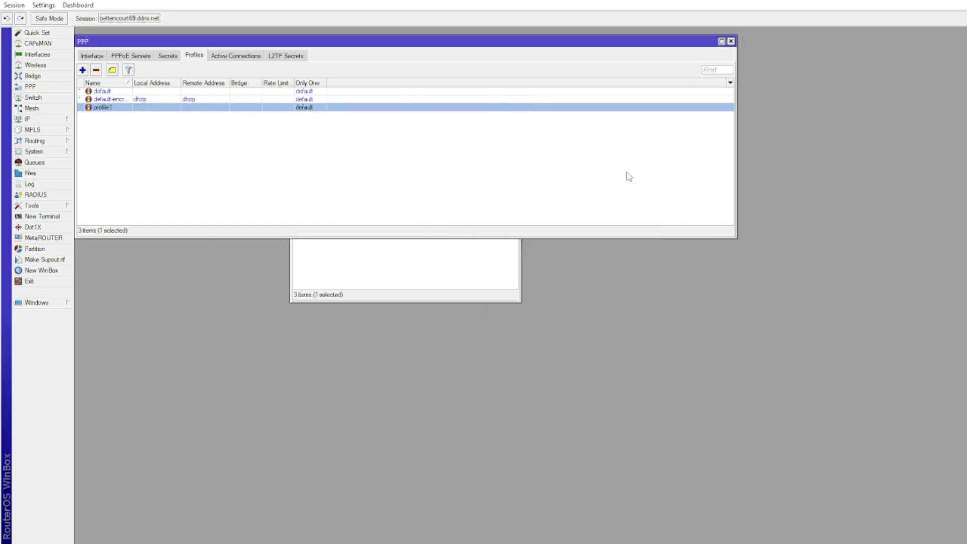
Give the VPN user's secret the fixed Local Address 192.168.70.25
{"action": "left_click", "coordinate": [169, 56]}
{"action": "double_click", "coordinate": [144, 101]}
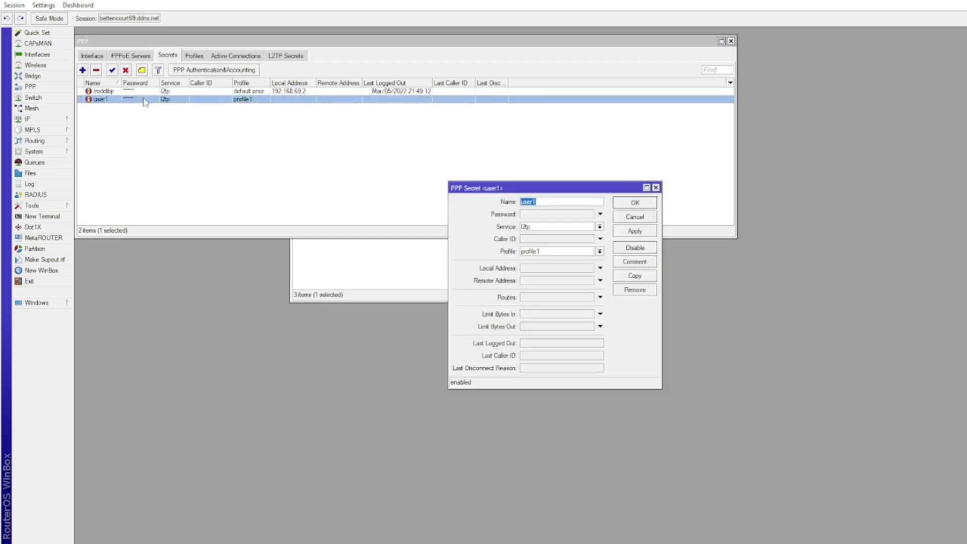
{"action": "left_click", "coordinate": [600, 268]}
{"action": "left_click", "coordinate": [570, 265]}
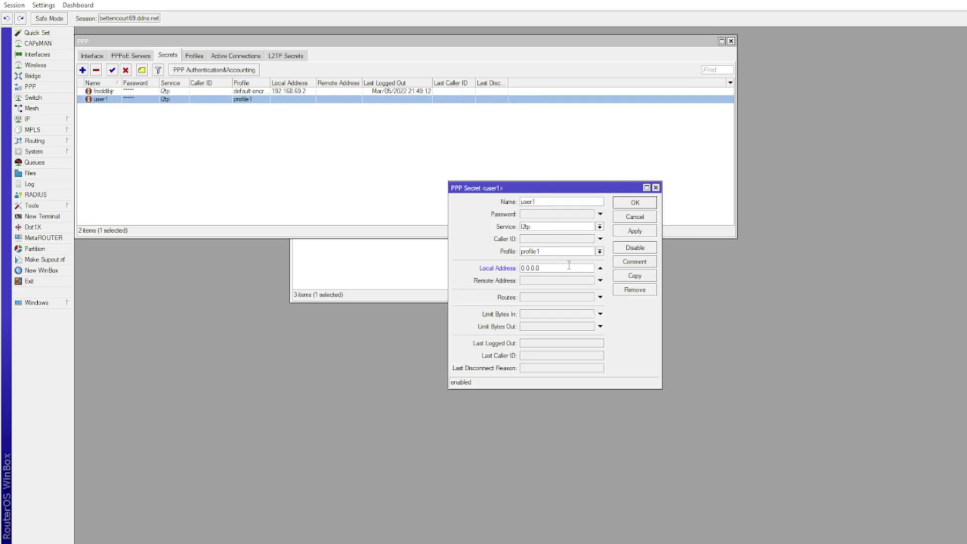
{"action": "double_click", "coordinate": [567, 268]}
{"action": "type", "text": "10"}
{"action": "left_click", "coordinate": [651, 233]}
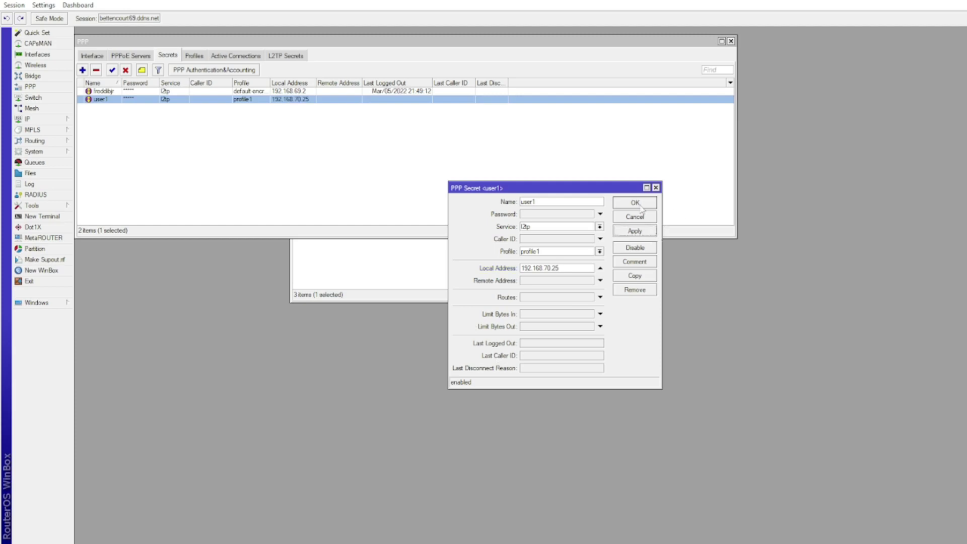
{"action": "left_click", "coordinate": [638, 204]}
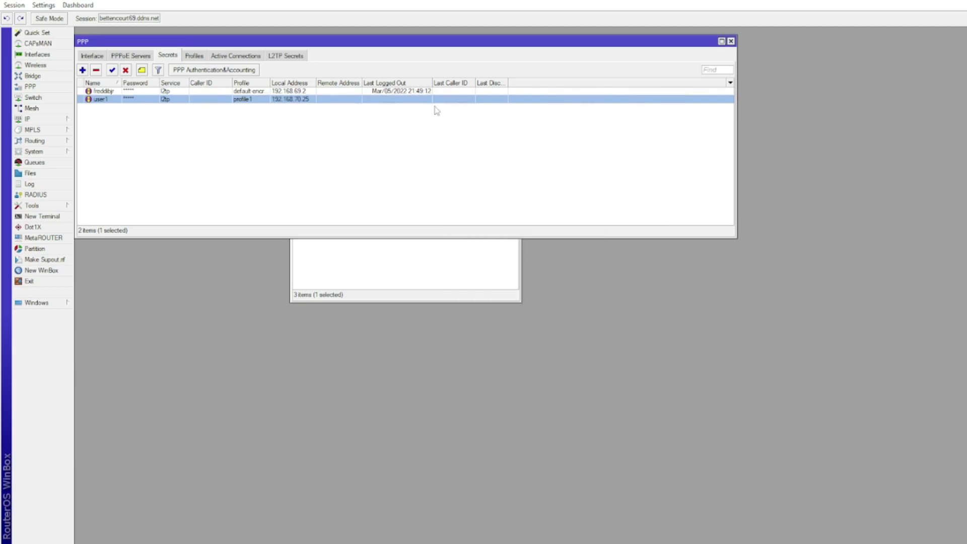
Set profile1's Only One limit to yes, allowing a single session per user
{"action": "left_click", "coordinate": [193, 55]}
{"action": "double_click", "coordinate": [197, 108]}
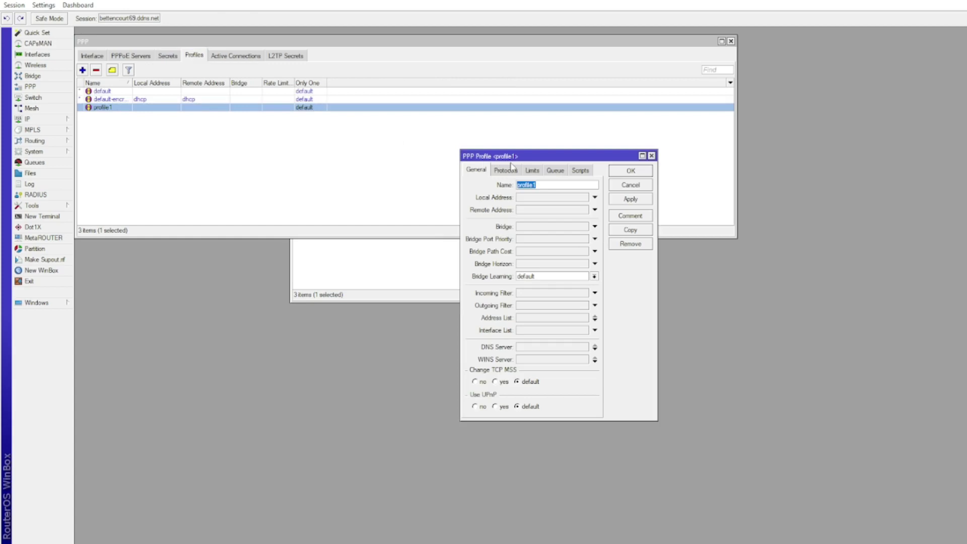
{"action": "left_click", "coordinate": [531, 170]}
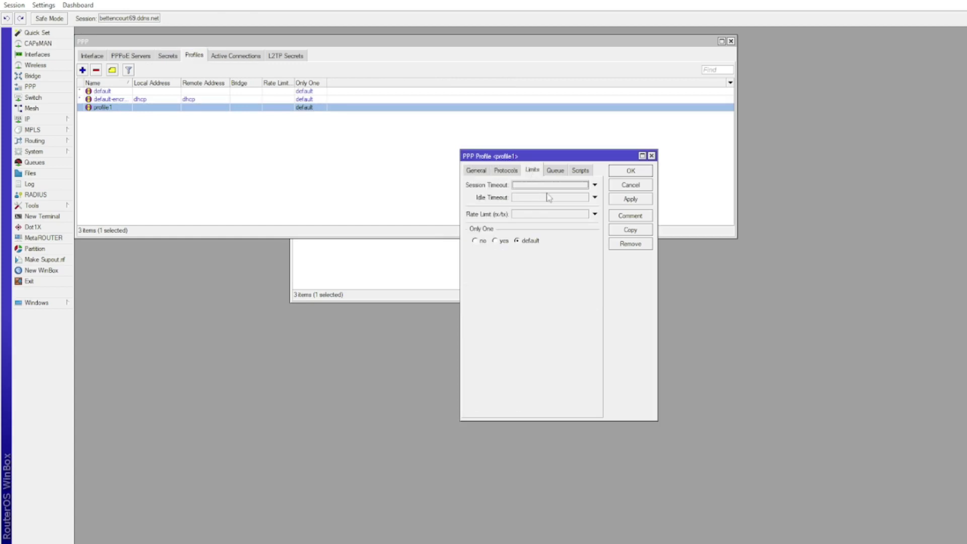
{"action": "left_click", "coordinate": [549, 183]}
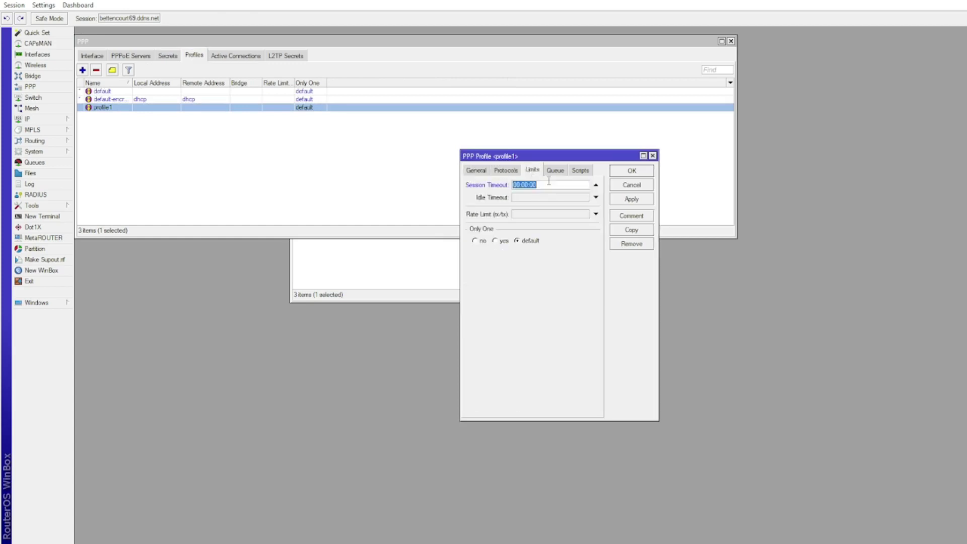
{"action": "left_click", "coordinate": [595, 185]}
{"action": "left_click", "coordinate": [495, 241]}
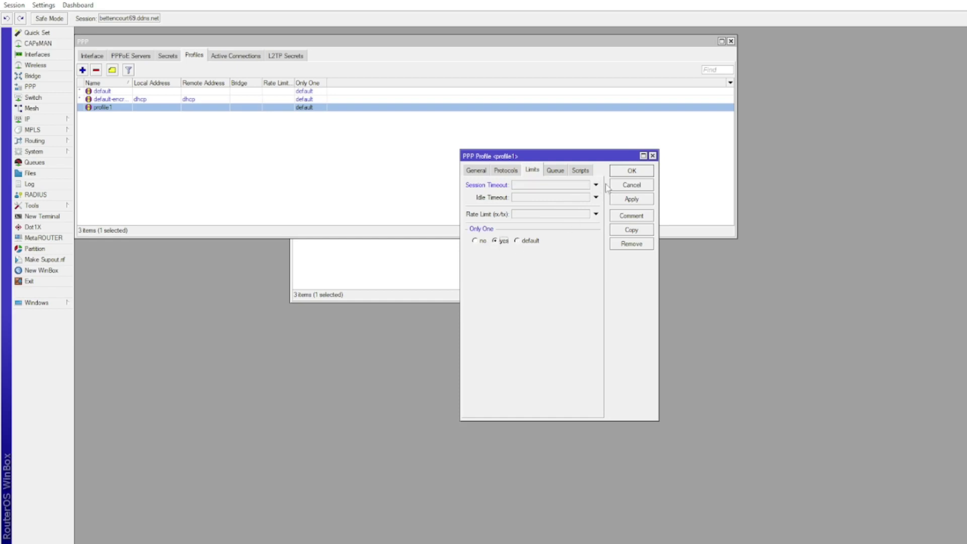
{"action": "left_click", "coordinate": [624, 200]}
{"action": "left_click", "coordinate": [622, 173]}
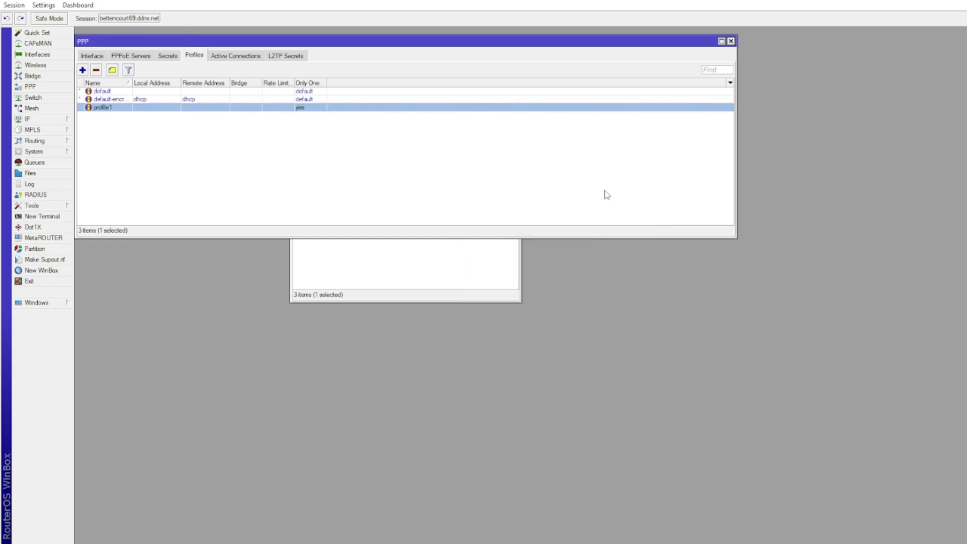
{"action": "left_click", "coordinate": [92, 55]}
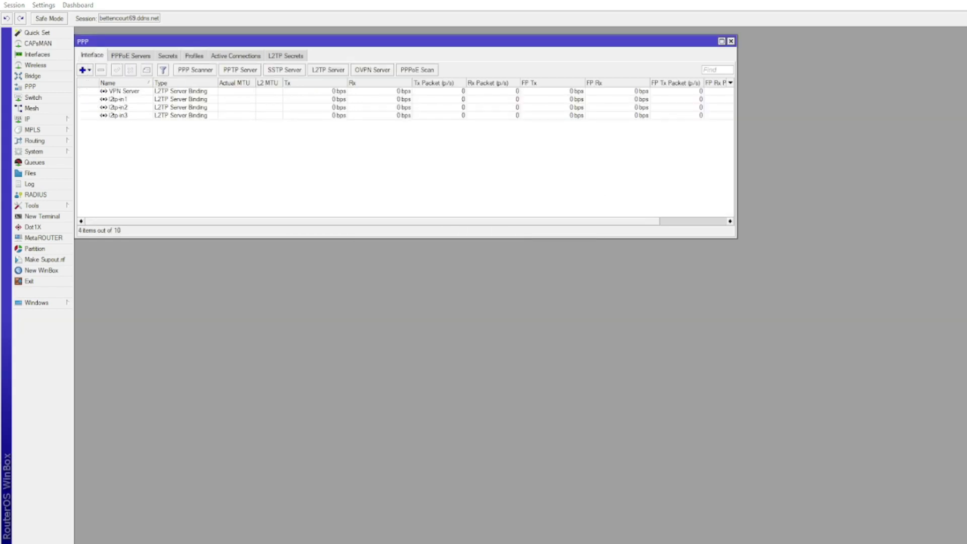